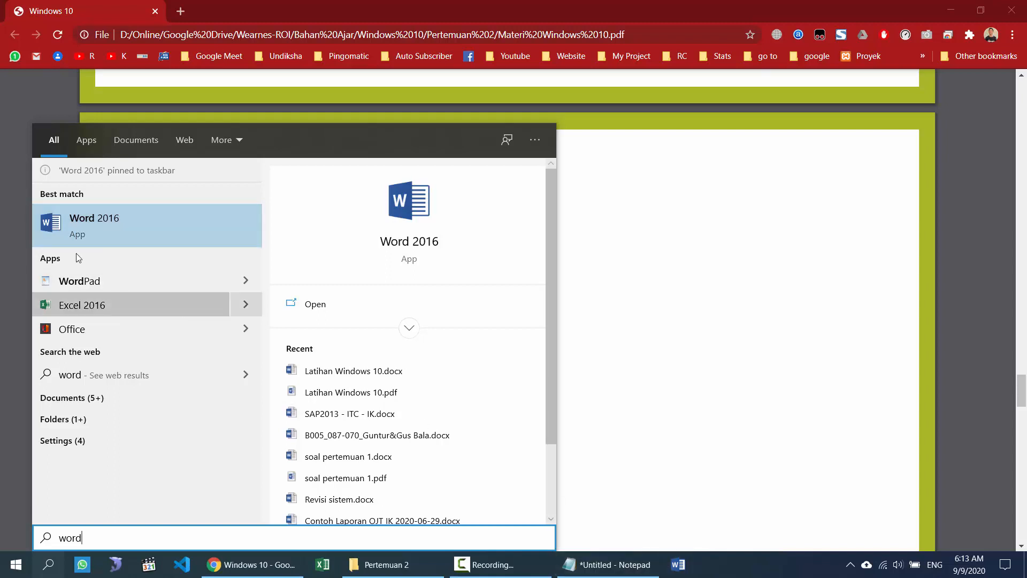
Unpin Word 2016 from the taskbar.
right_click(140, 214)
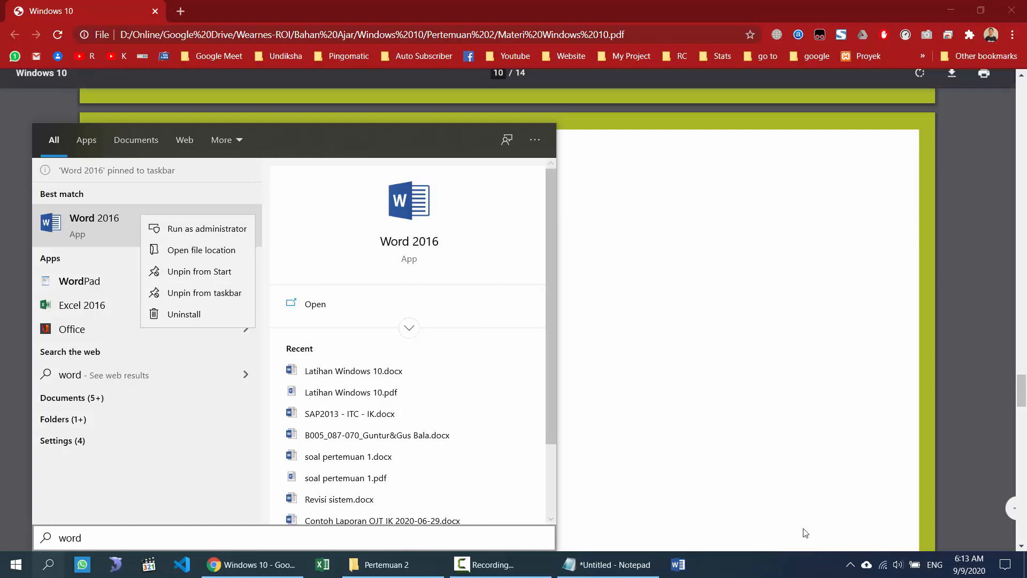
click(679, 567)
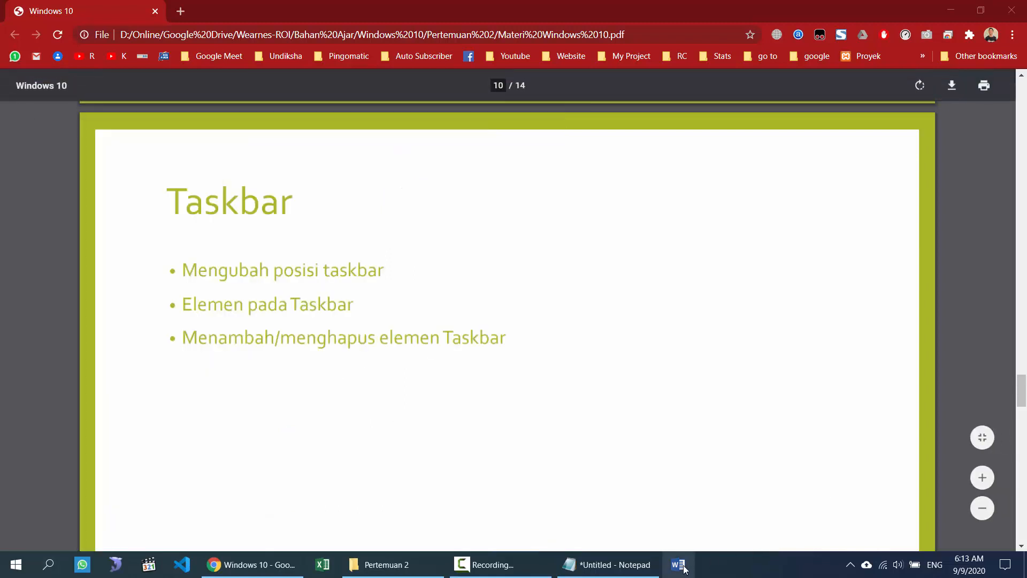
right_click(683, 567)
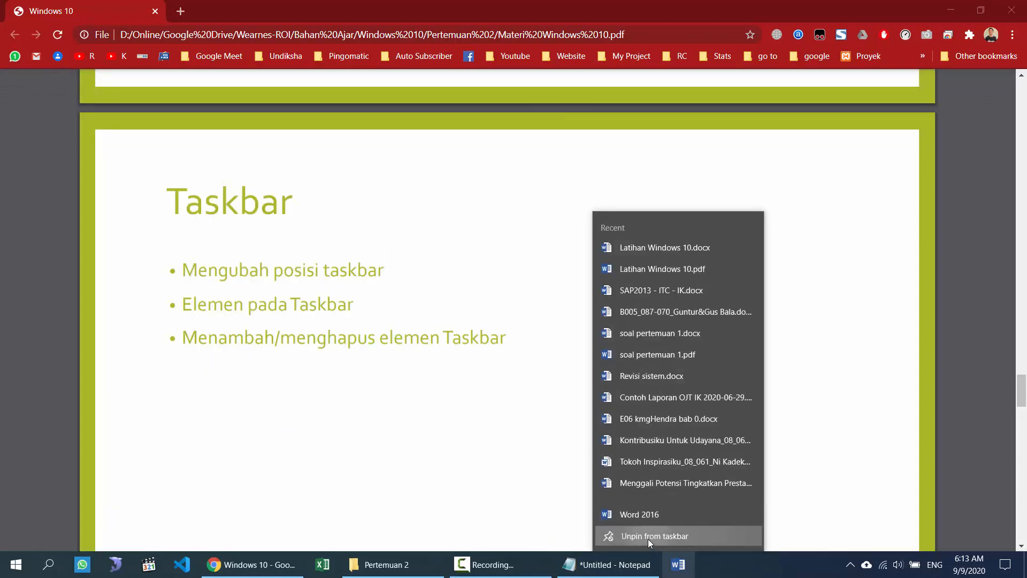
click(648, 537)
click(17, 564)
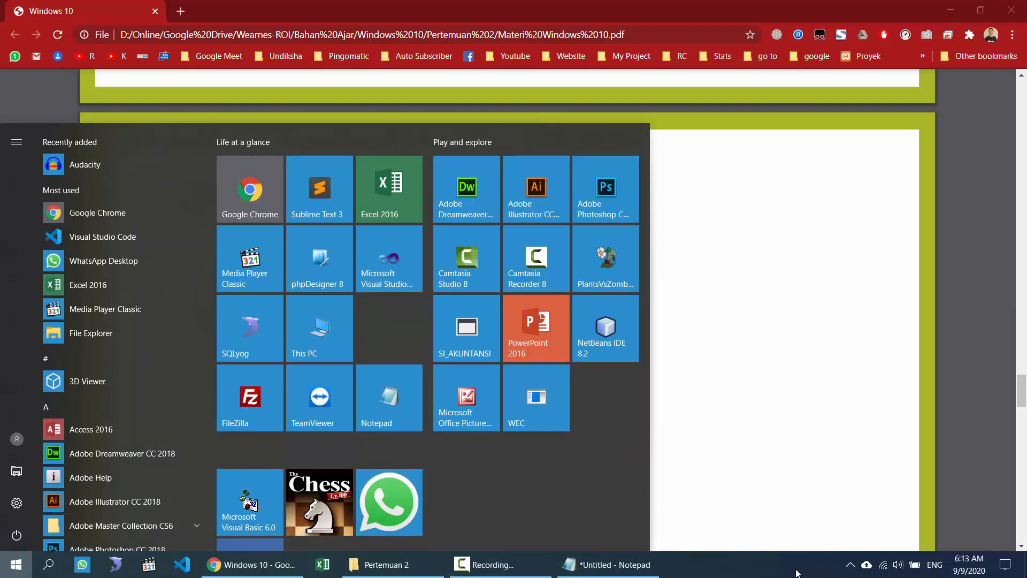
click(757, 278)
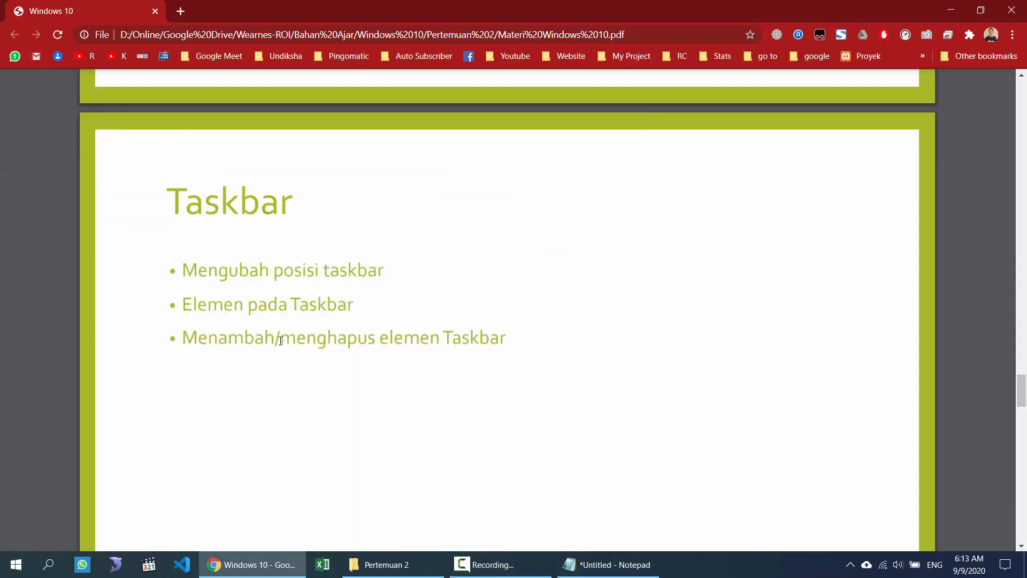
Hide the search element on the taskbar.
scroll(281, 347, down, 1)
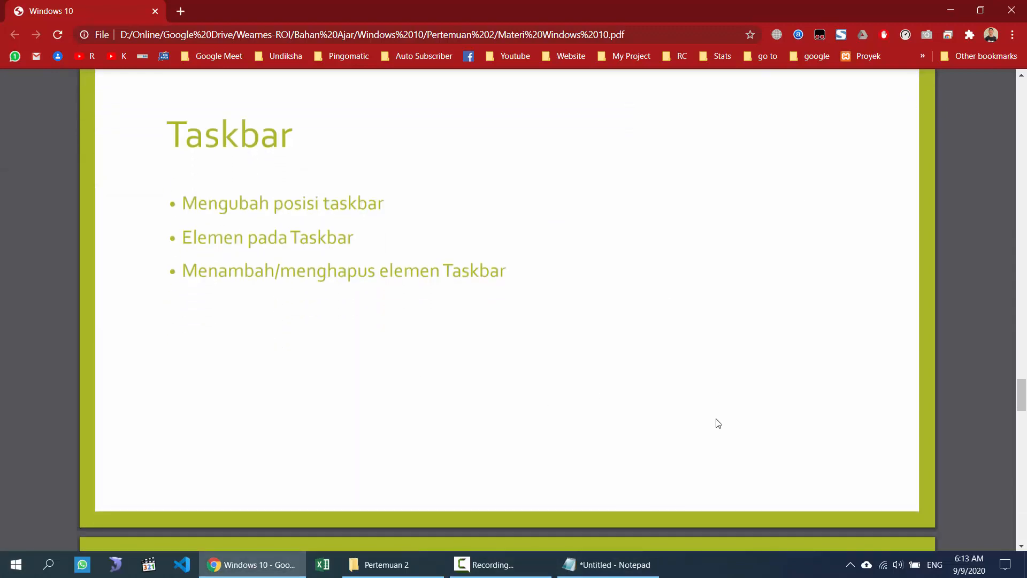
right_click(729, 562)
mouse_move(762, 296)
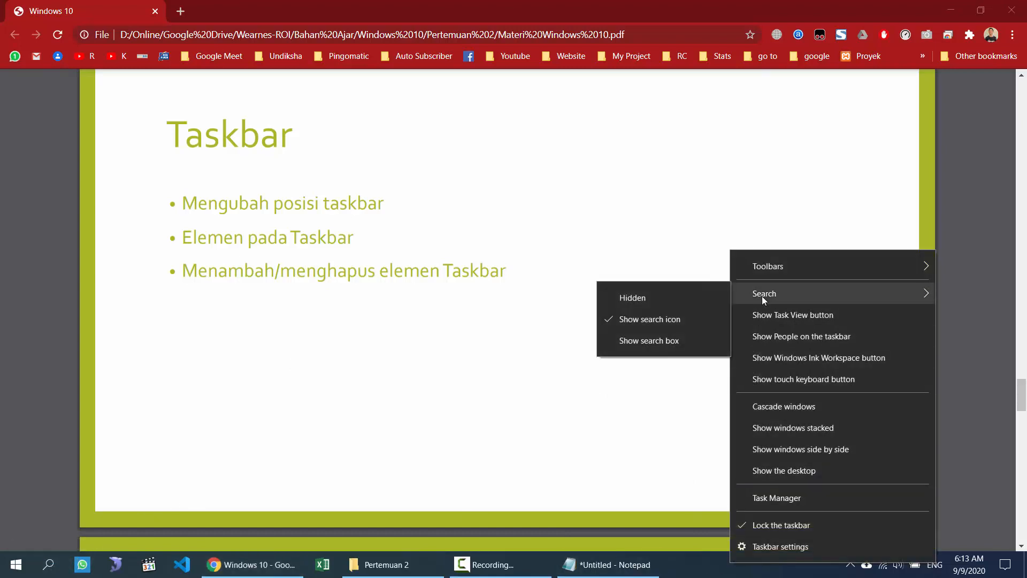
click(679, 298)
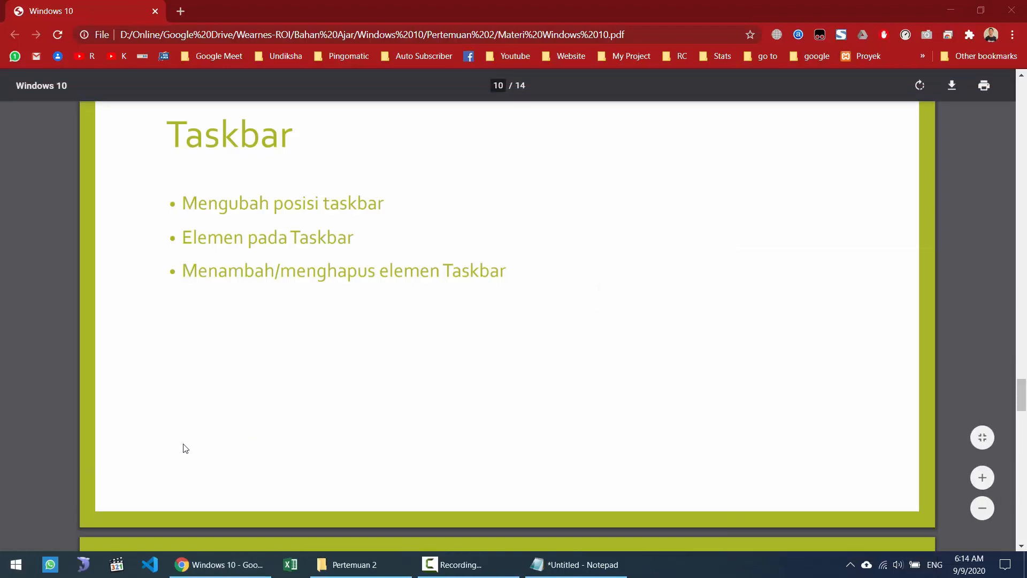
Search for "word" from the Start menu, then dismiss the search.
click(15, 566)
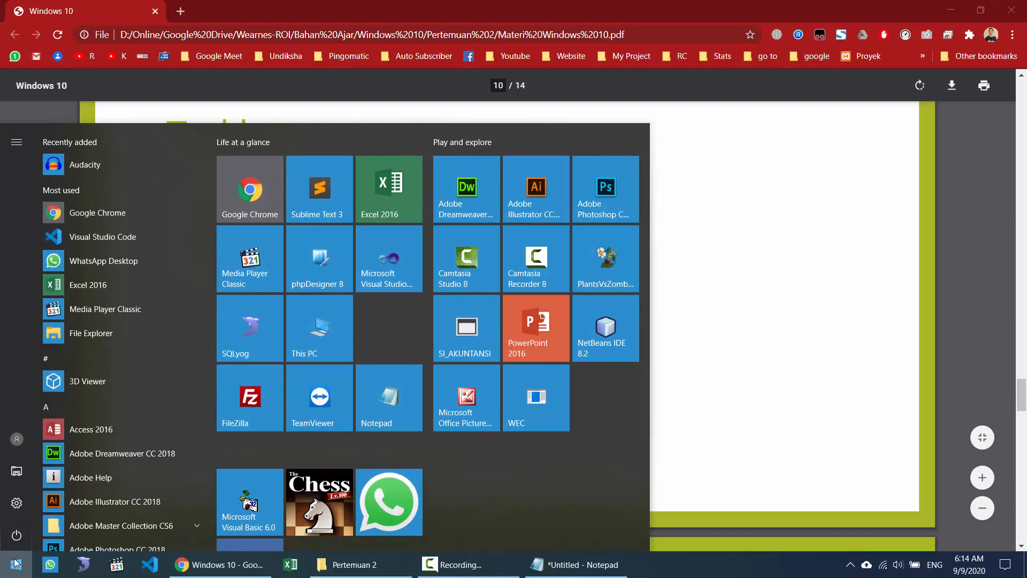
text(word)
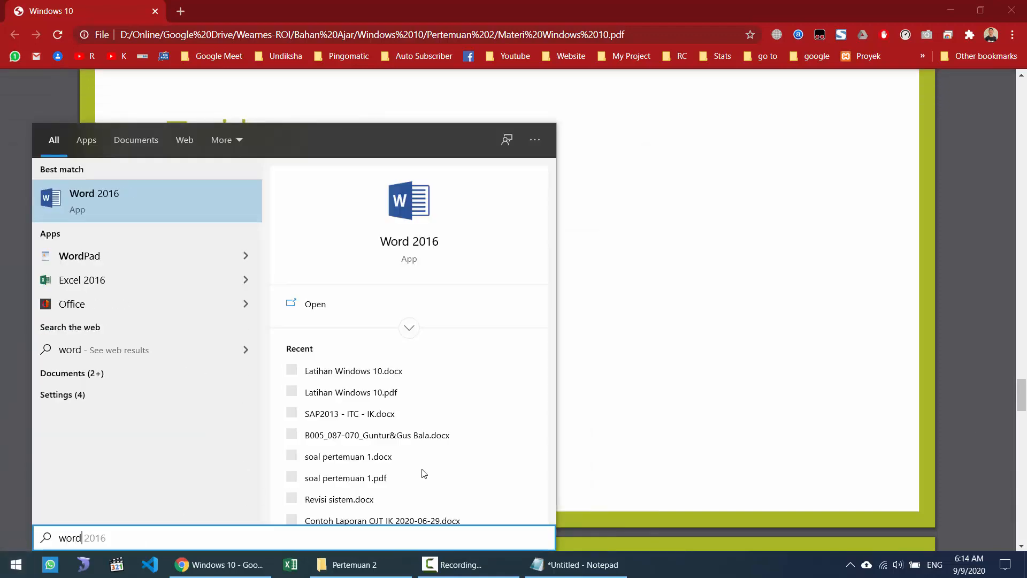
key(Escape)
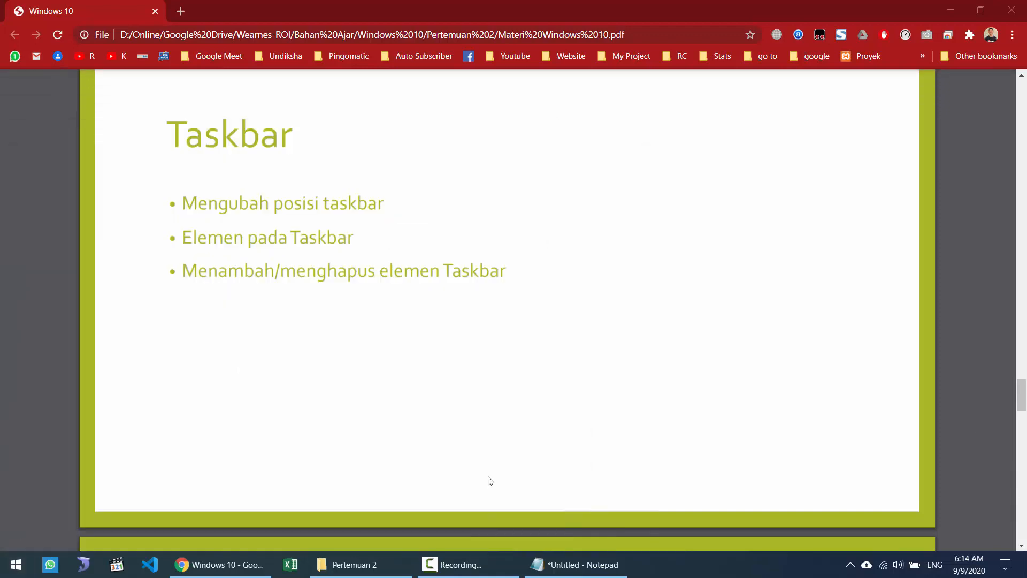
right_click(738, 565)
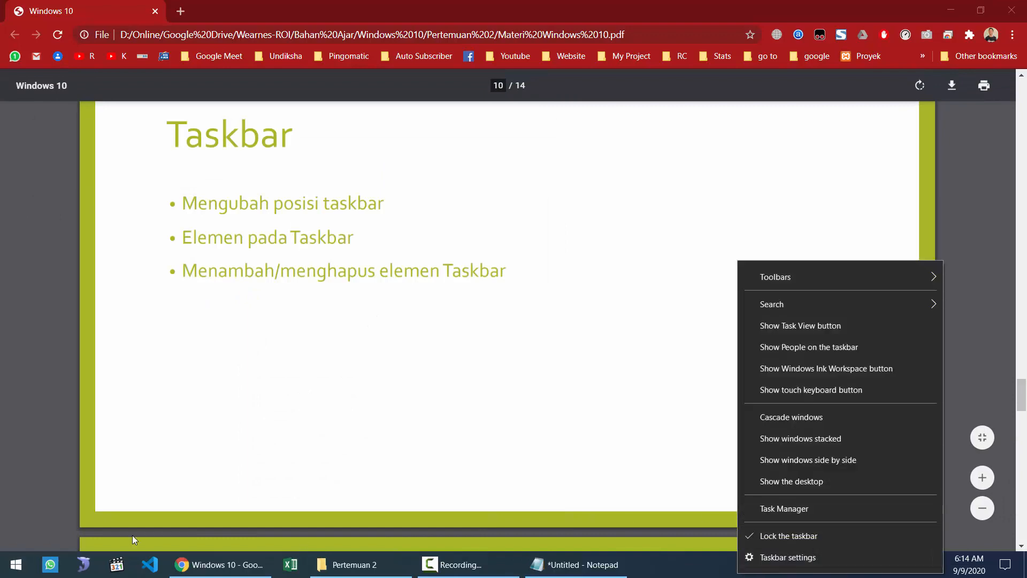
click(7, 564)
mouse_move(17, 536)
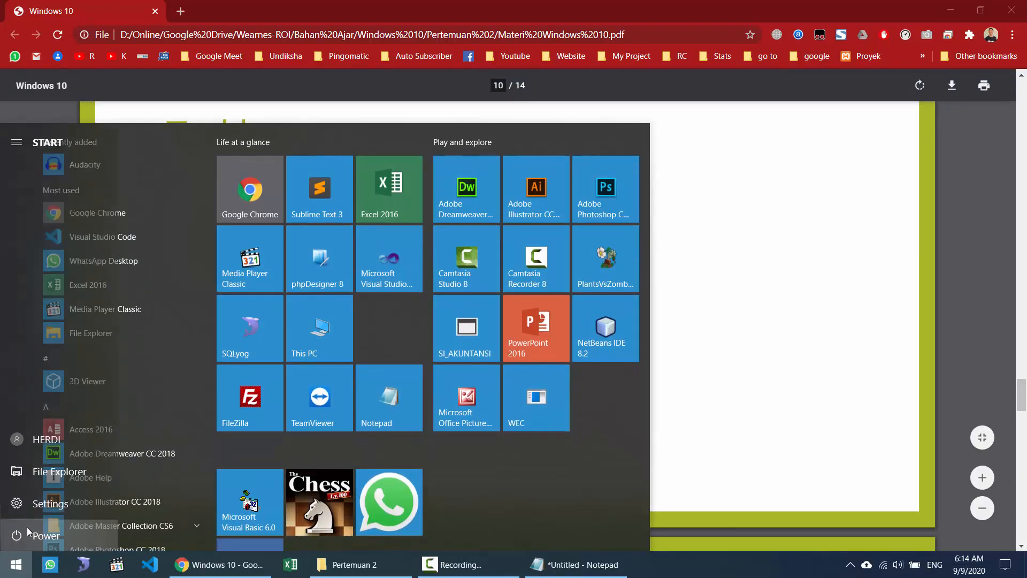
text(s)
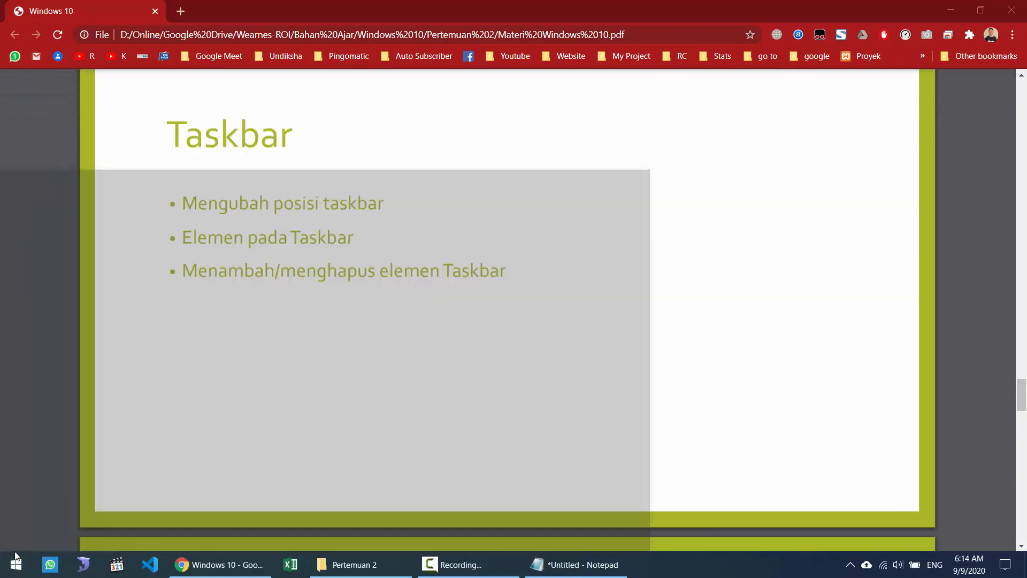
click(687, 568)
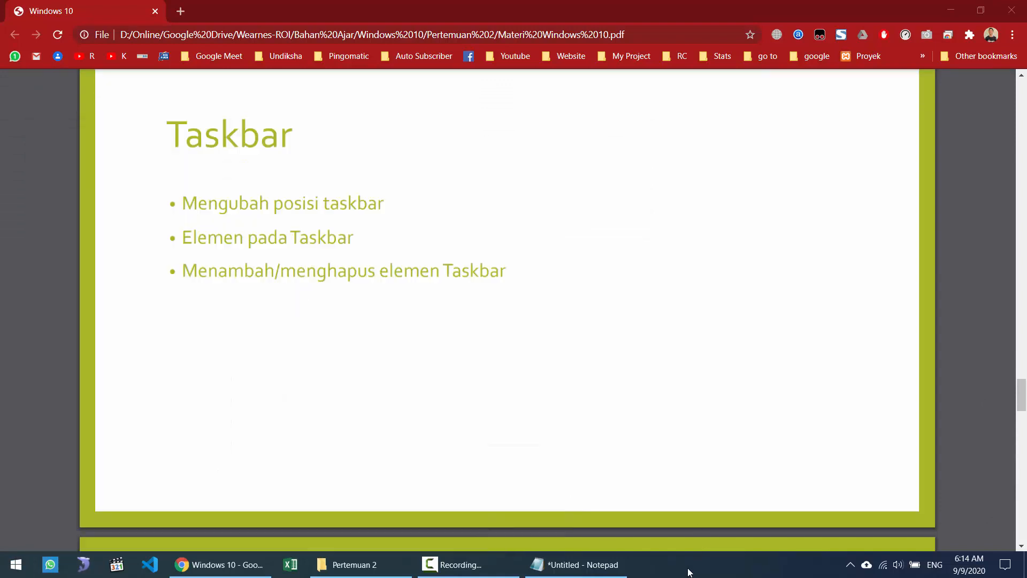
Show search as an icon on the taskbar.
right_click(706, 570)
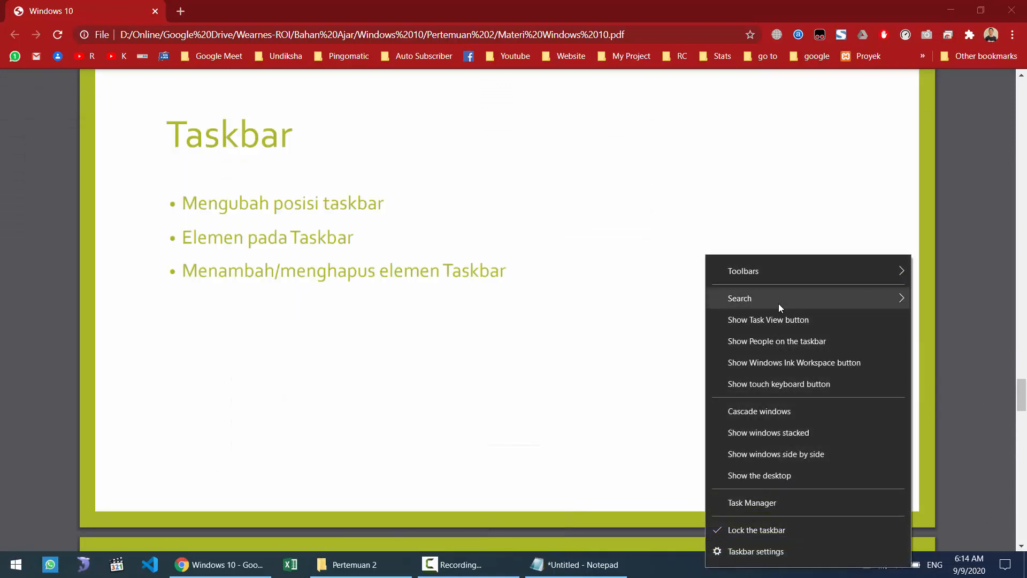
mouse_move(778, 303)
click(647, 322)
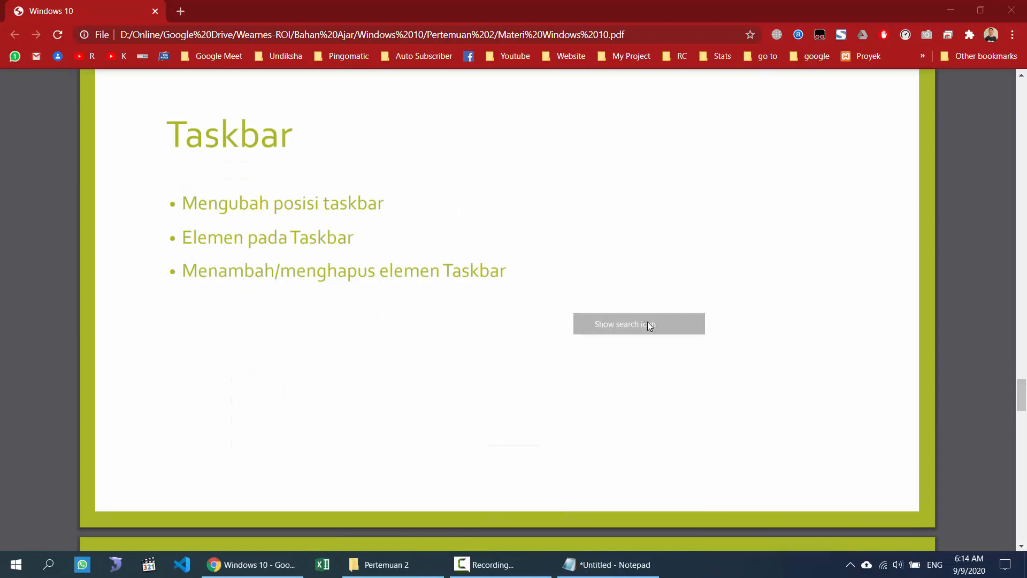
Switch the taskbar search to the full search box.
right_click(794, 564)
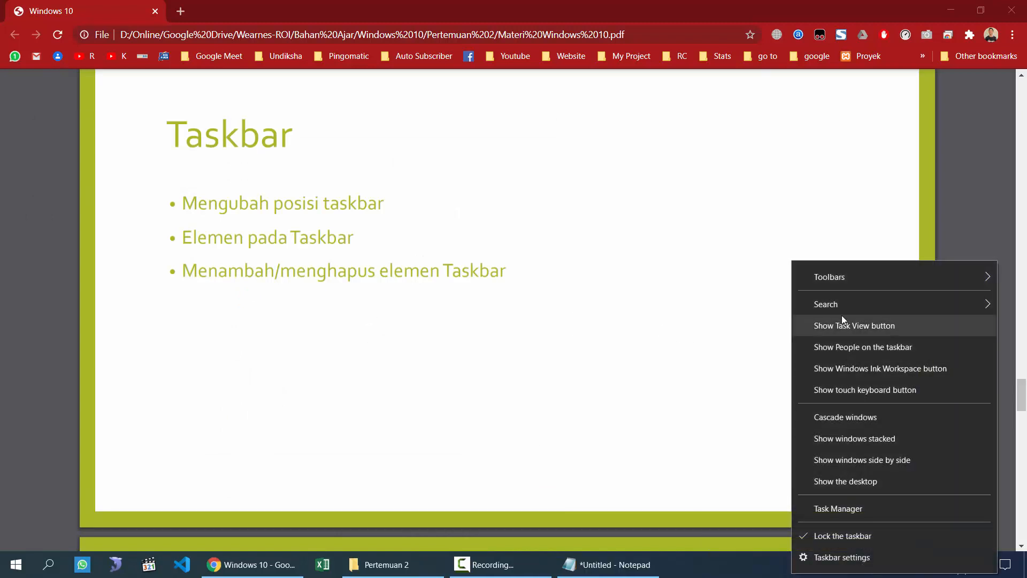
mouse_move(839, 307)
click(695, 351)
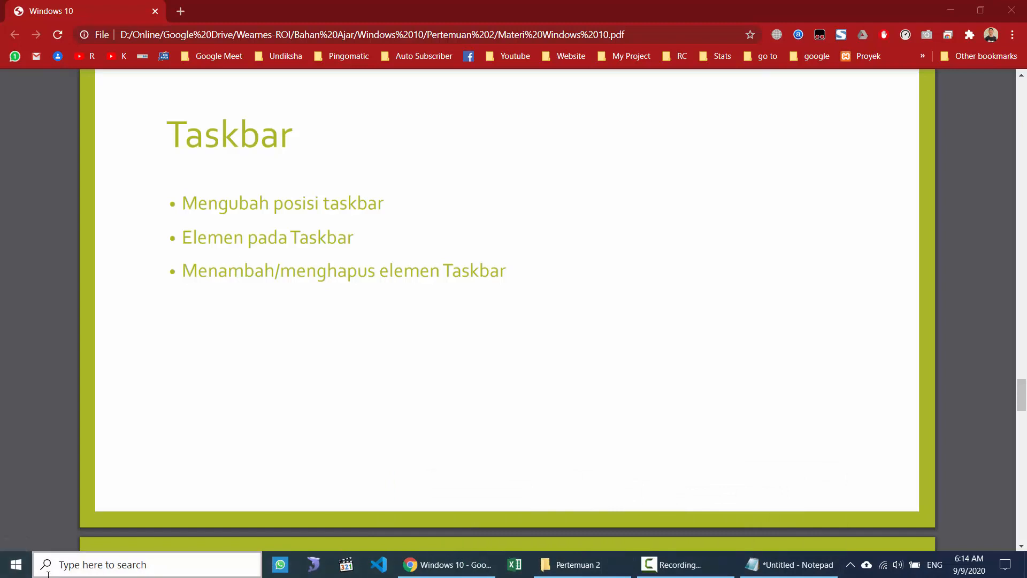
Replace the search box on the taskbar with the search icon.
right_click(16, 573)
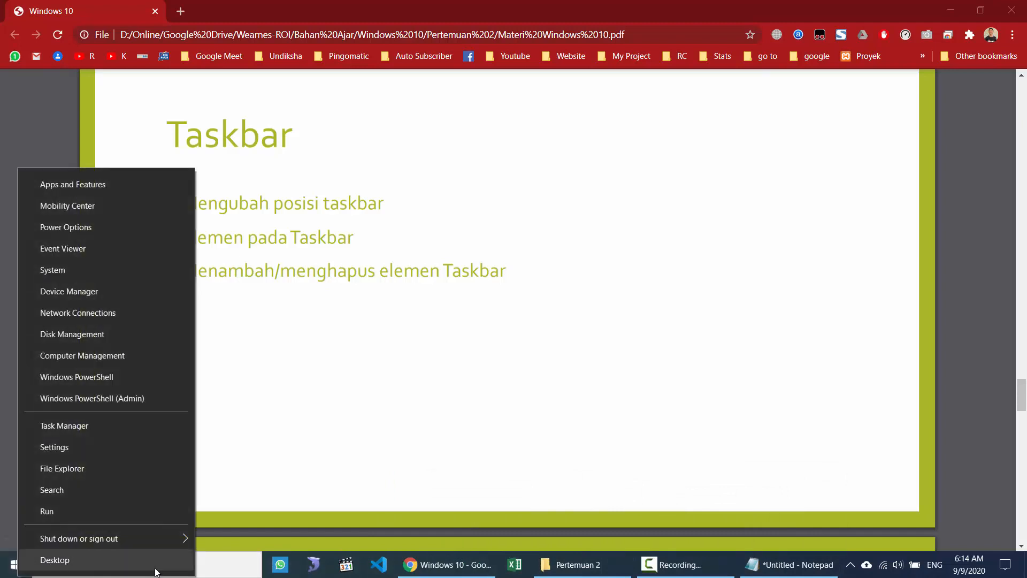
right_click(223, 564)
mouse_move(346, 297)
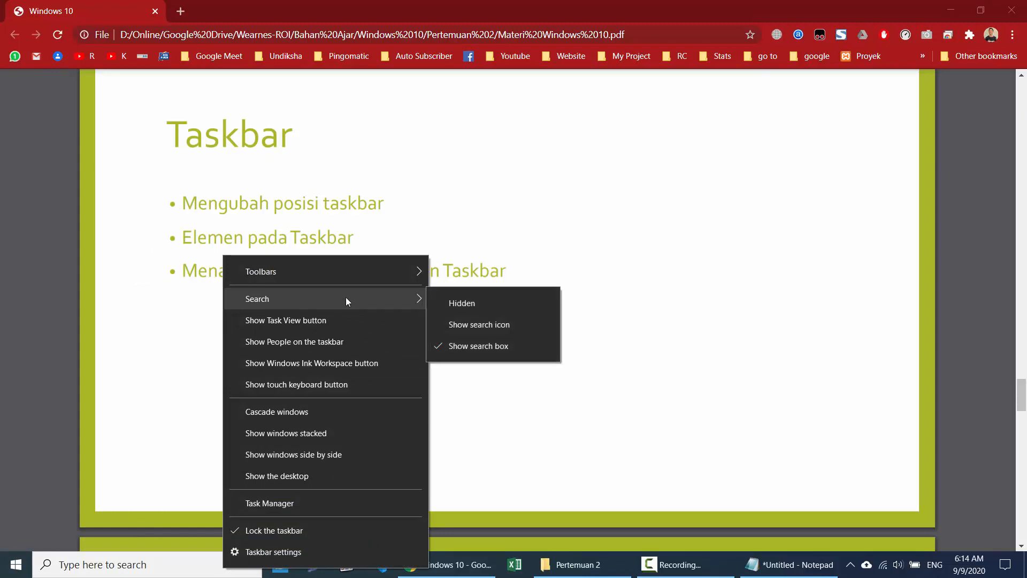
click(444, 321)
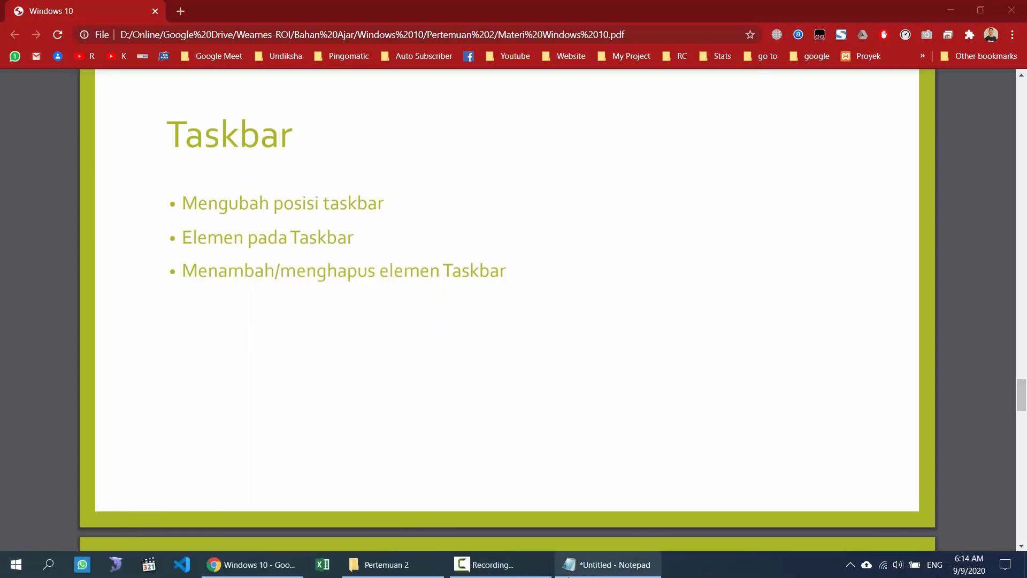
Move the Word 2016 Start menu tile into the empty slot beside This PC in the "Life at a glance" group.
click(397, 362)
scroll(409, 393, down, 1)
scroll(409, 393, down, 8)
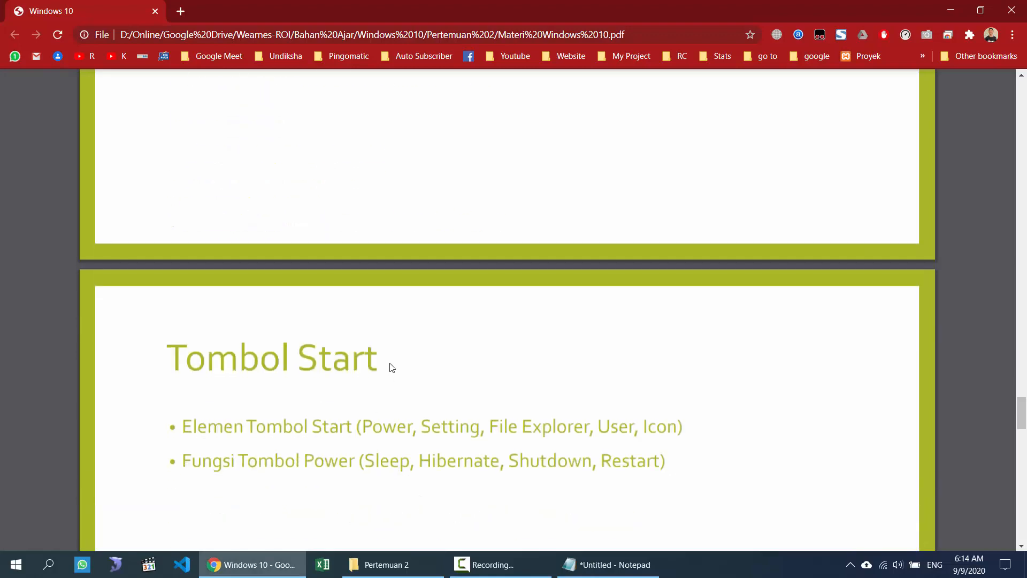
click(16, 564)
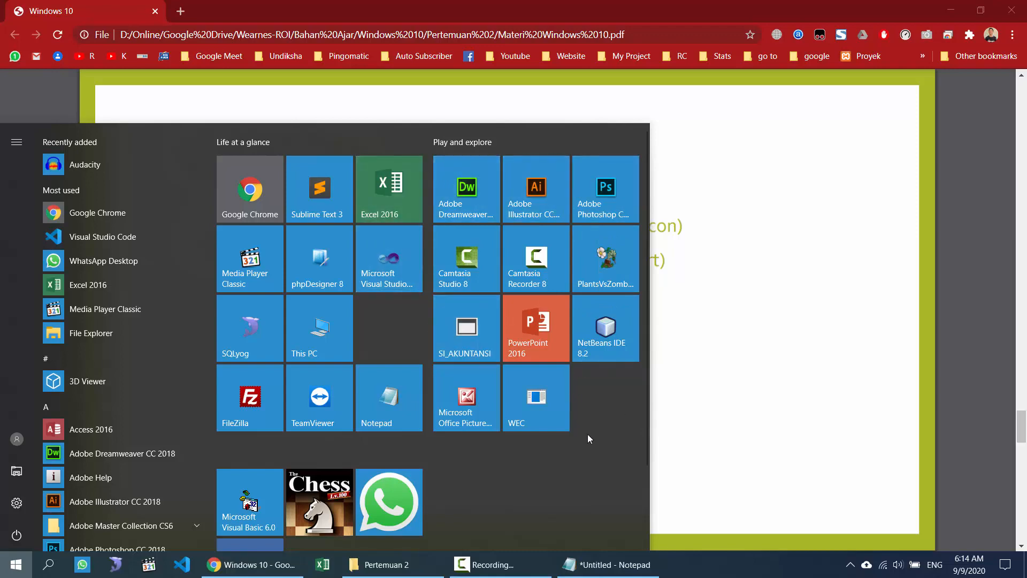
scroll(310, 487, down, 2)
drag(252, 479, 404, 230)
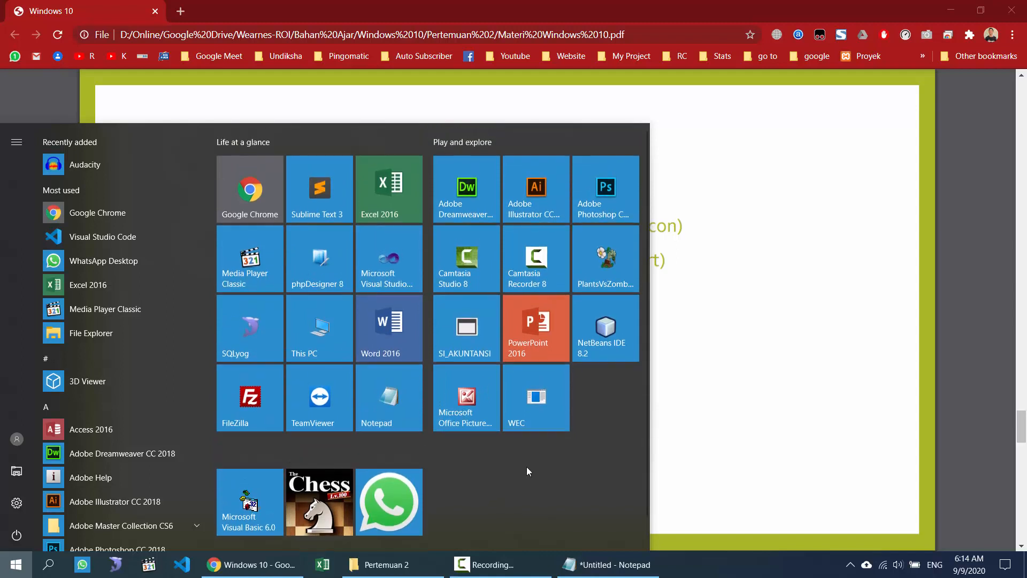
Rename the "Play and explore" tile group in the Start menu as "Pemrograman".
click(241, 142)
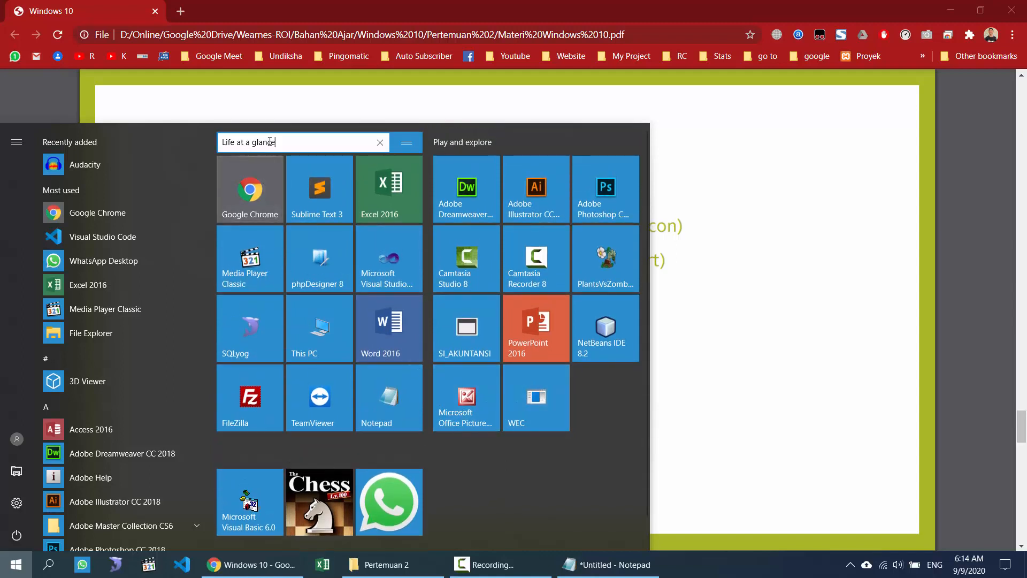
drag(277, 142, 179, 138)
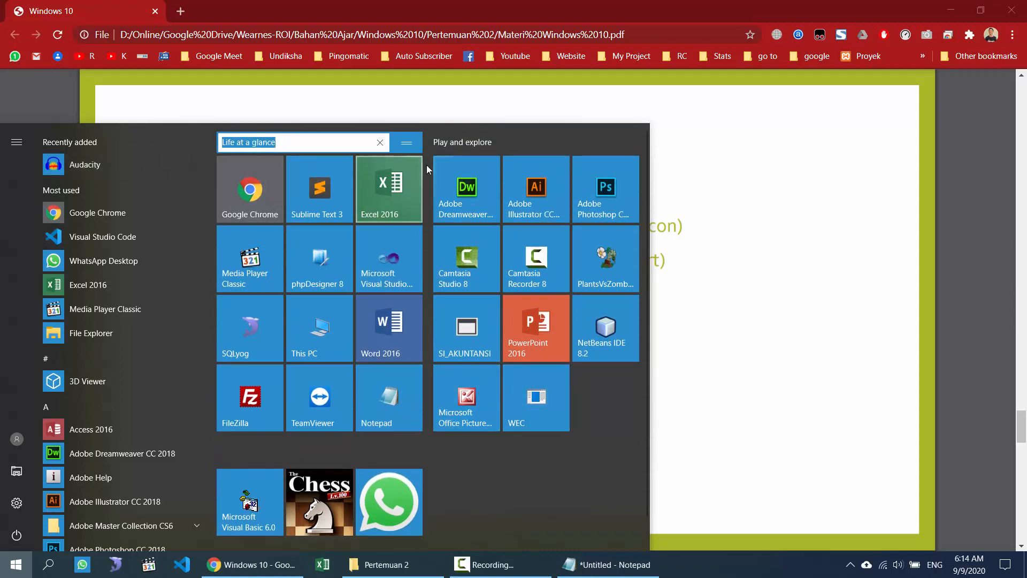
click(483, 144)
drag(494, 142, 374, 144)
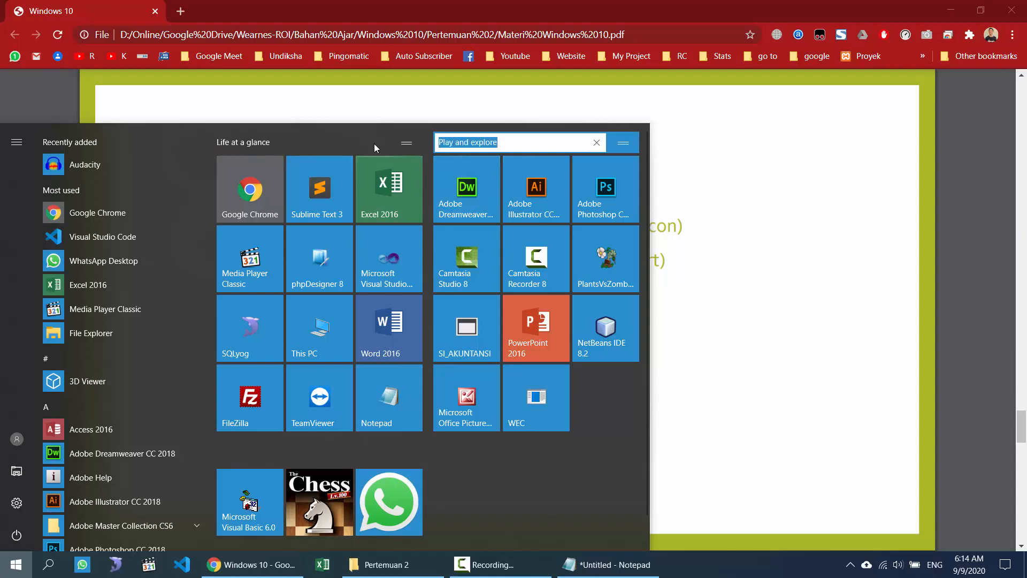
text(Pemrograman)
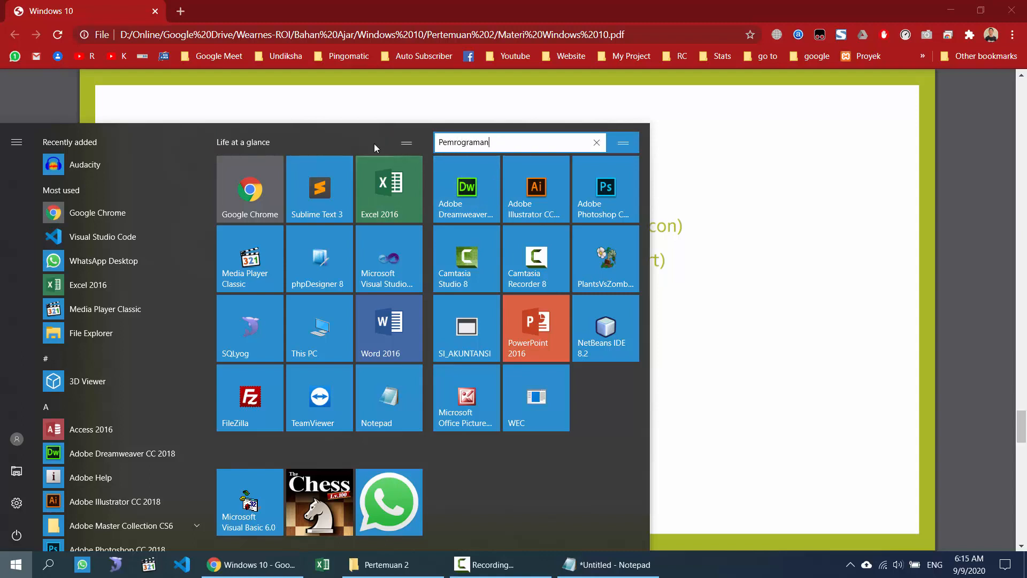
Rename the "Life at a glance" tile group as "Aplikasi Standar".
click(314, 143)
drag(314, 143, 76, 126)
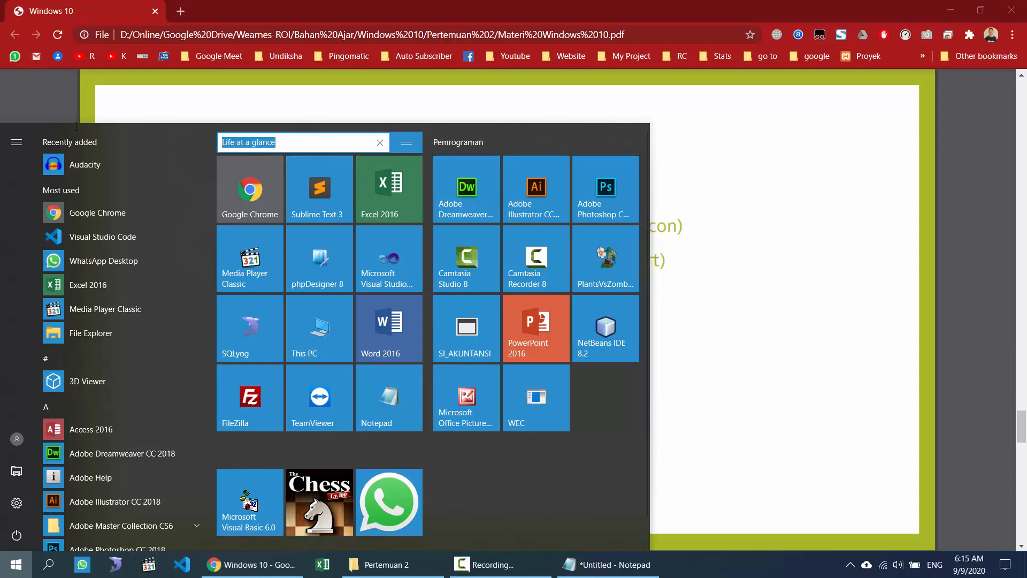
text(A)
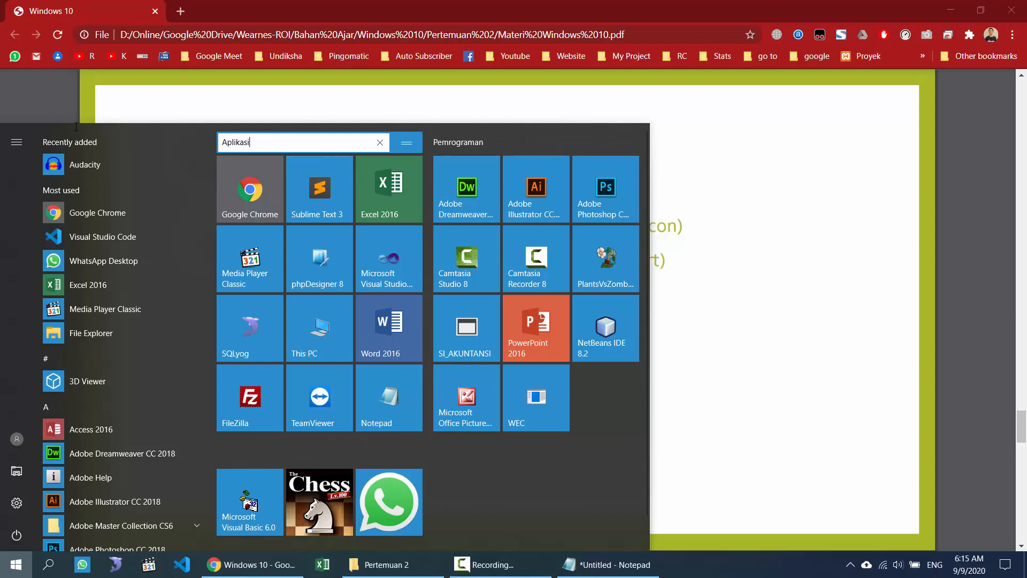
text(plikasi Standar)
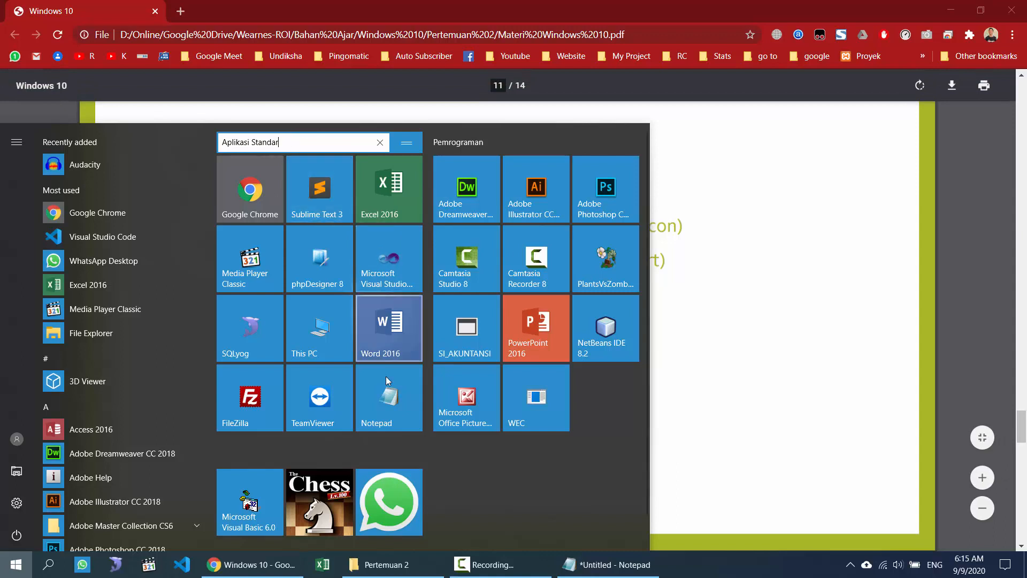
click(499, 470)
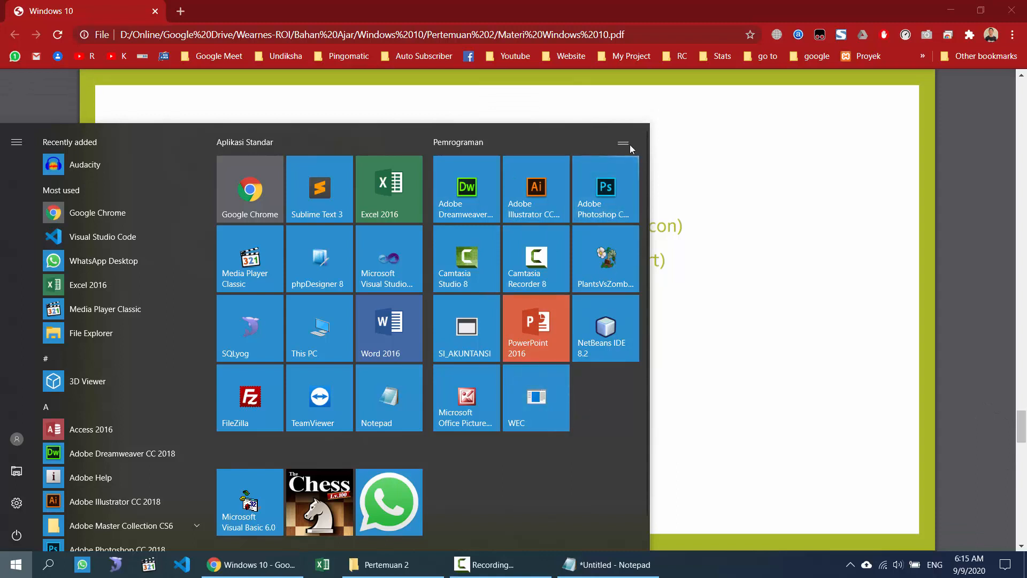
Move the WhatsApp tile into the empty slot beside WEC in the "Pemrograman" group.
click(631, 144)
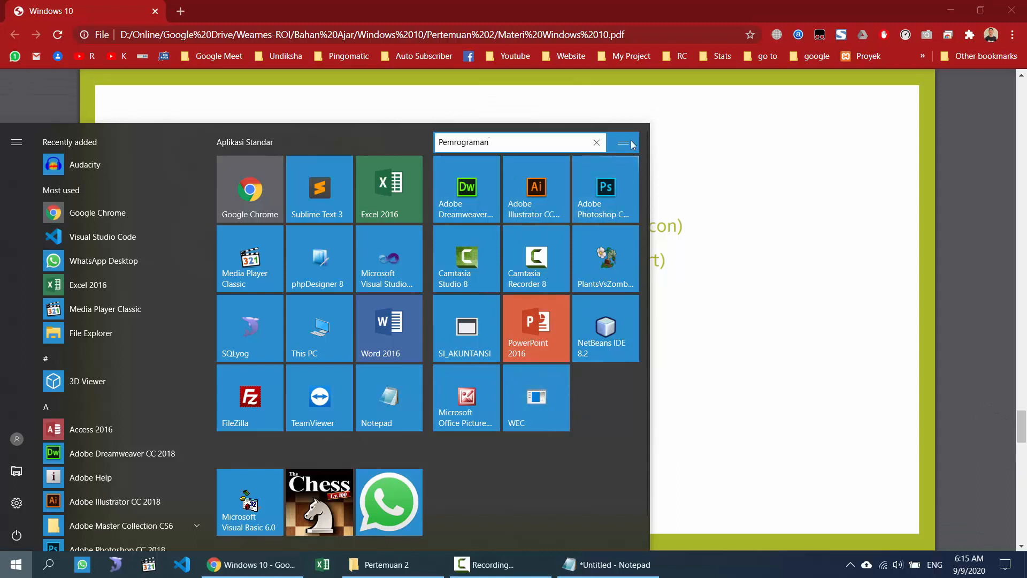
click(597, 417)
drag(363, 480, 623, 387)
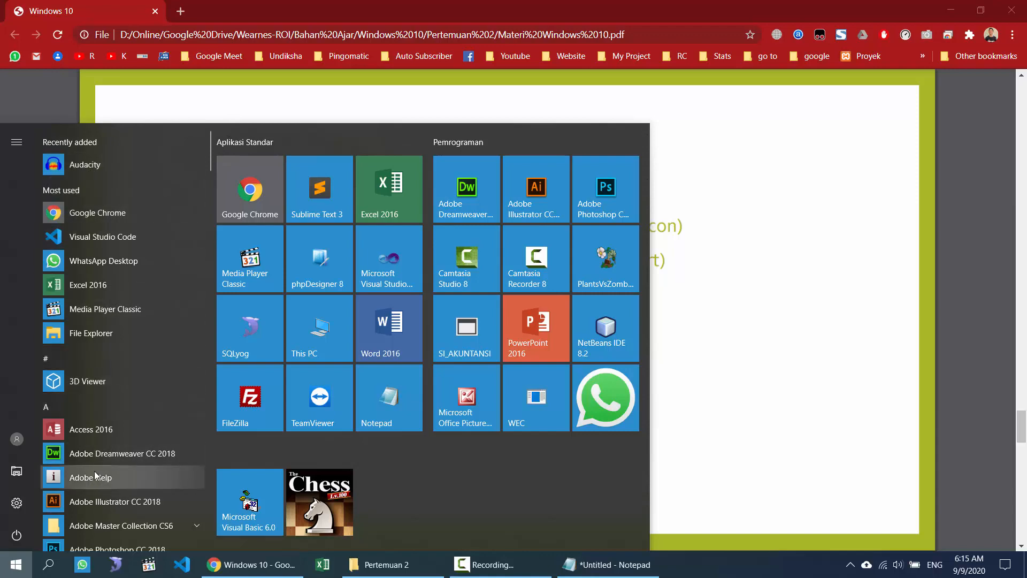
Look through the Start menu's list of installed apps and view the available options for the Google Chrome entry.
scroll(94, 470, down, 10)
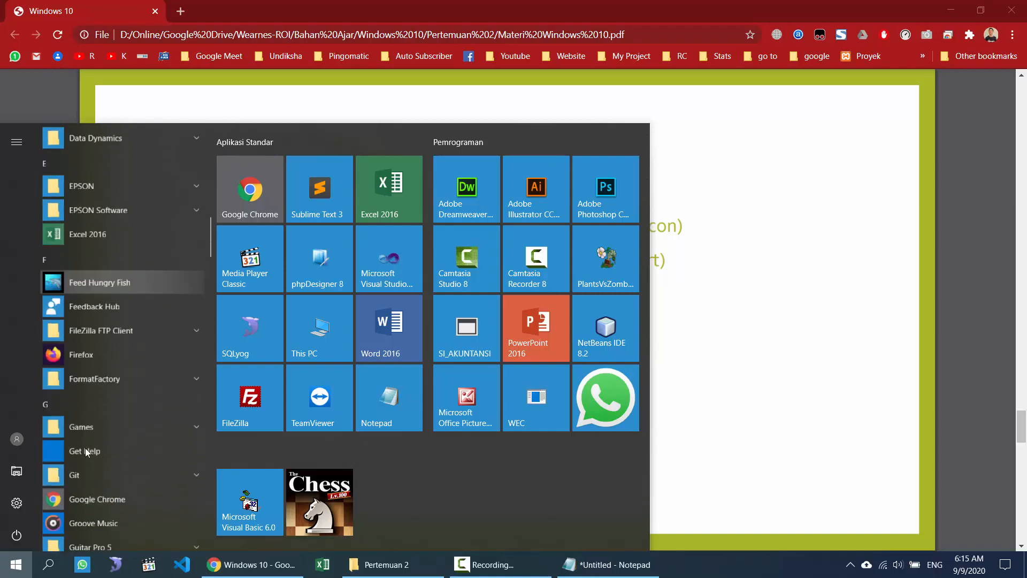
scroll(85, 444, down, 12)
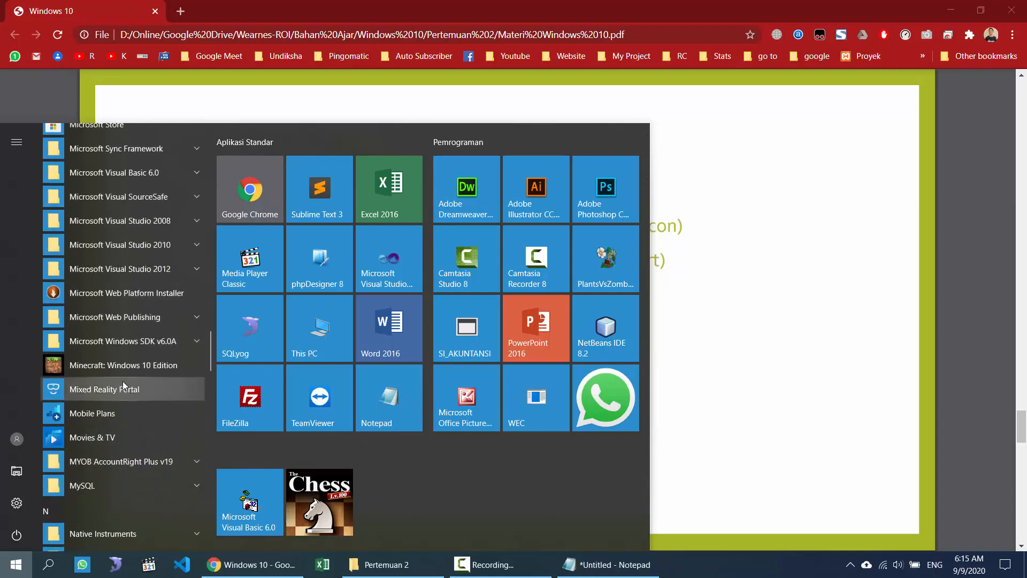
scroll(135, 493, up, 12)
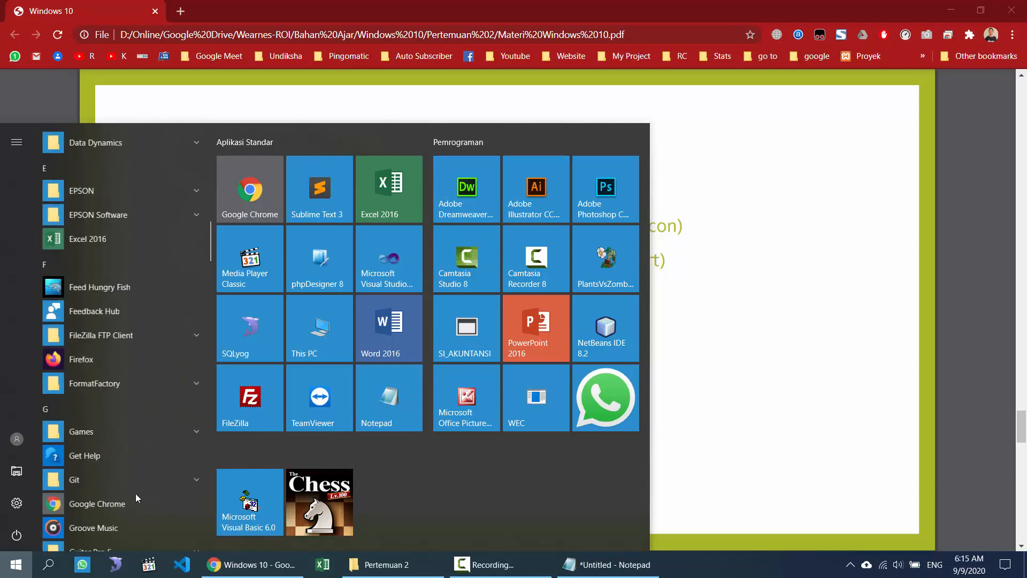
scroll(136, 493, up, 15)
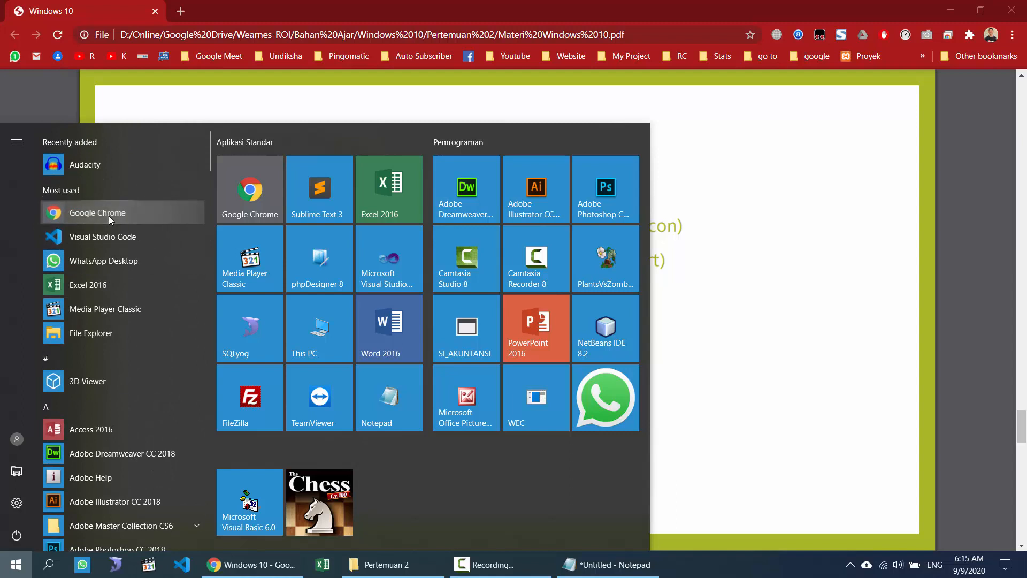
right_click(108, 218)
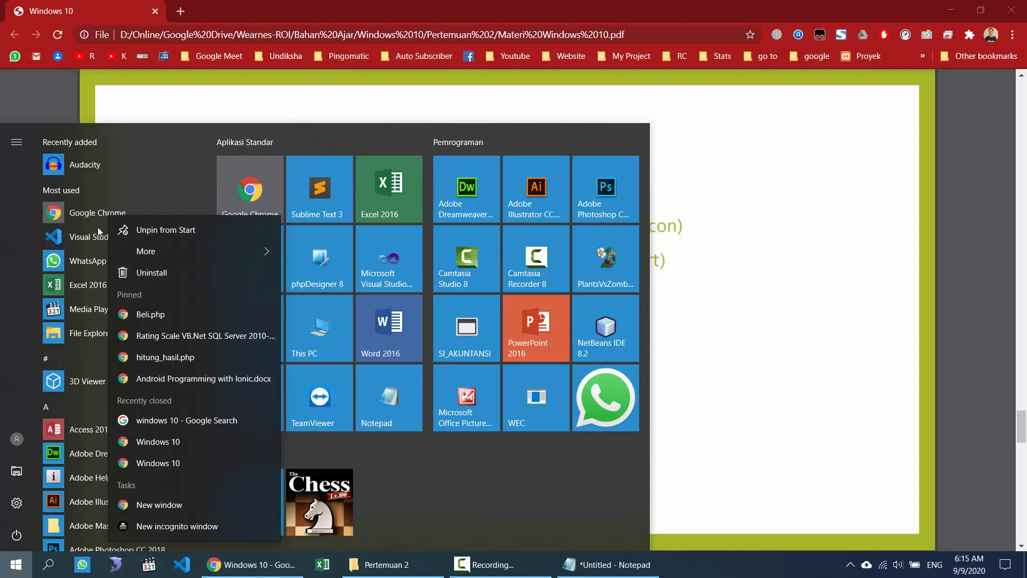
click(602, 502)
View the unpin, resize and other options of the WhatsApp tile in the "Pemrograman" group.
right_click(598, 396)
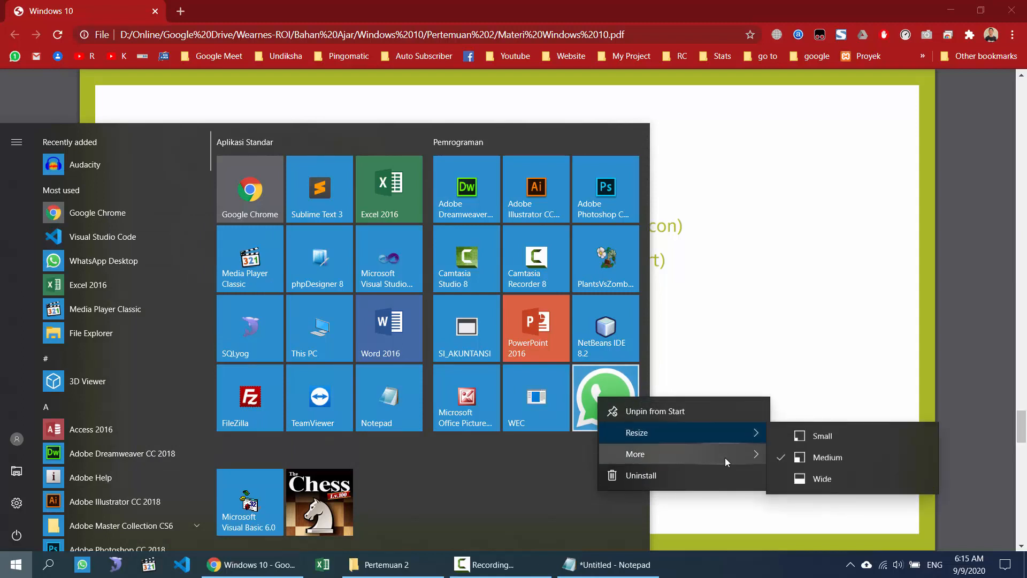
mouse_move(733, 458)
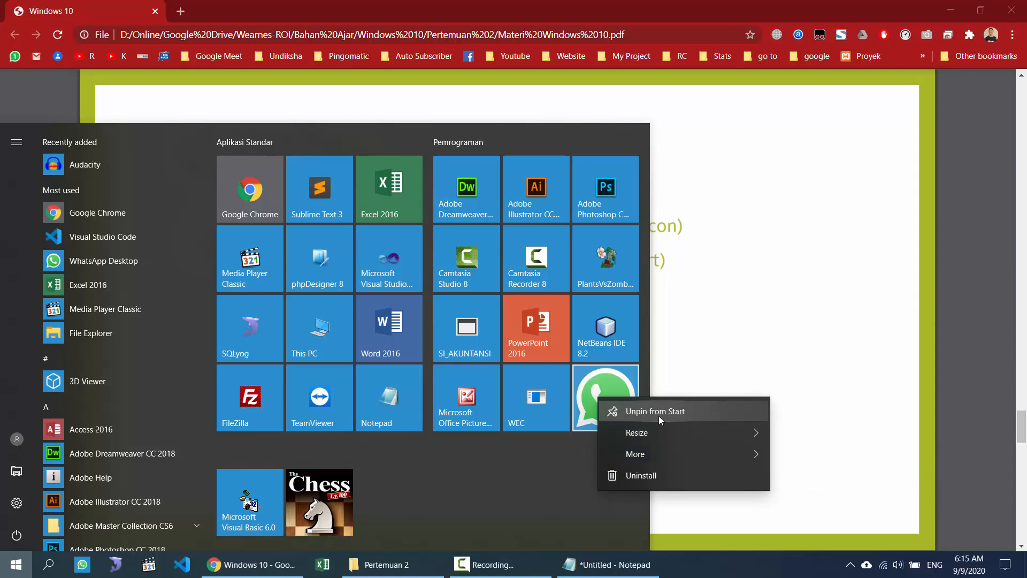
click(561, 444)
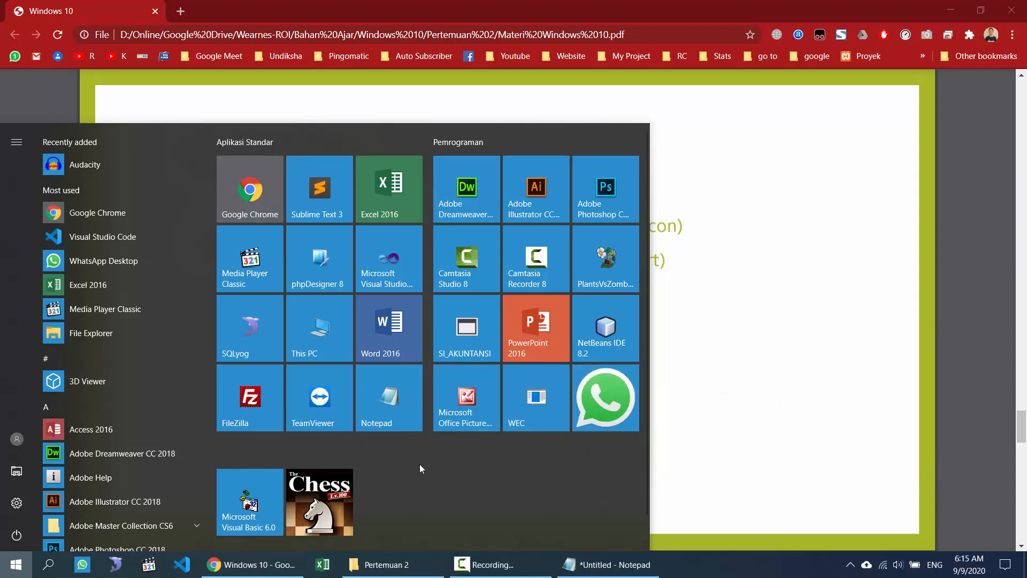
Unpin the Microsoft Visual Basic 6.0 tile from Start and move the Chess tile into its vacated slot.
right_click(258, 502)
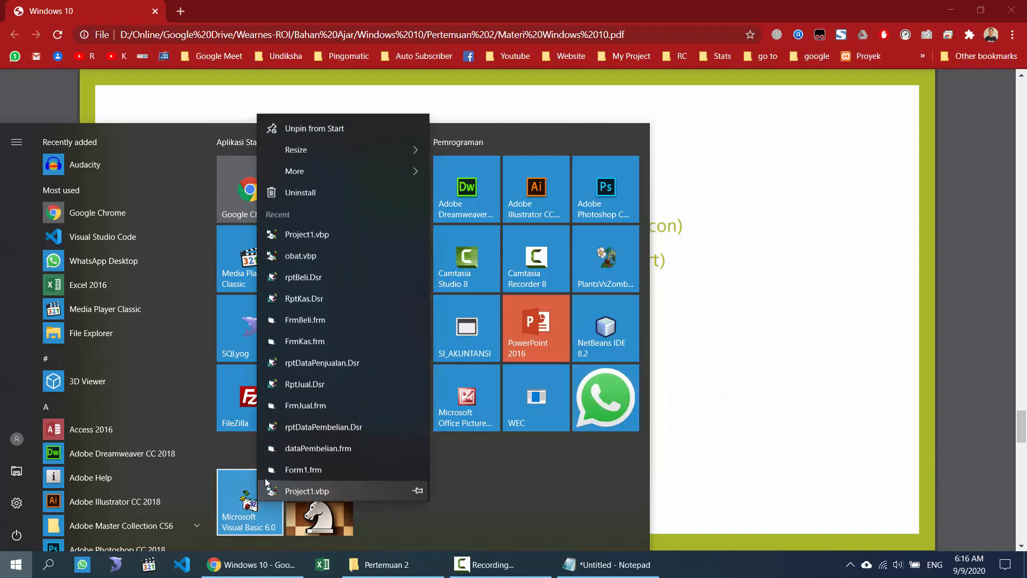
click(316, 130)
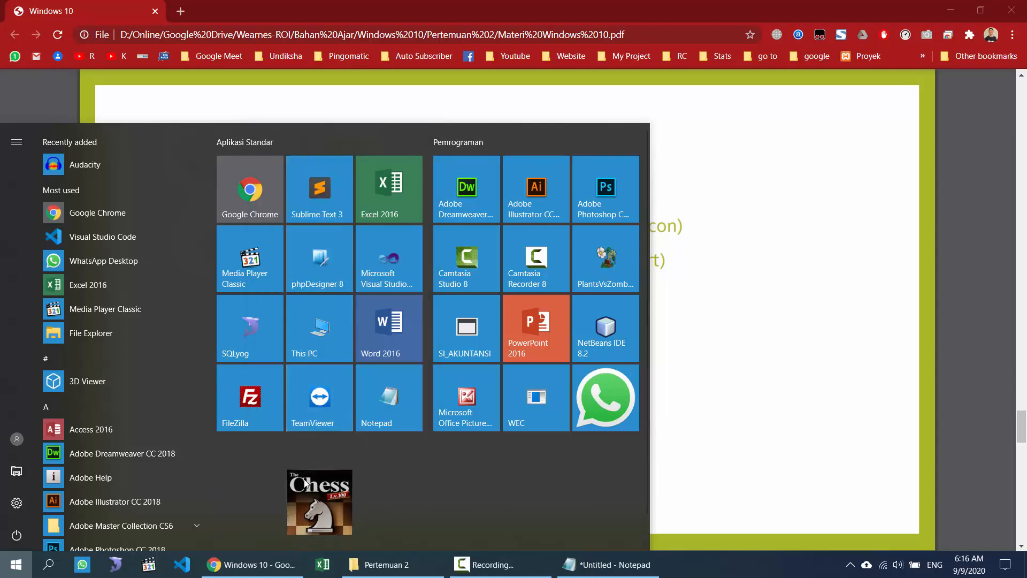
drag(316, 503, 249, 500)
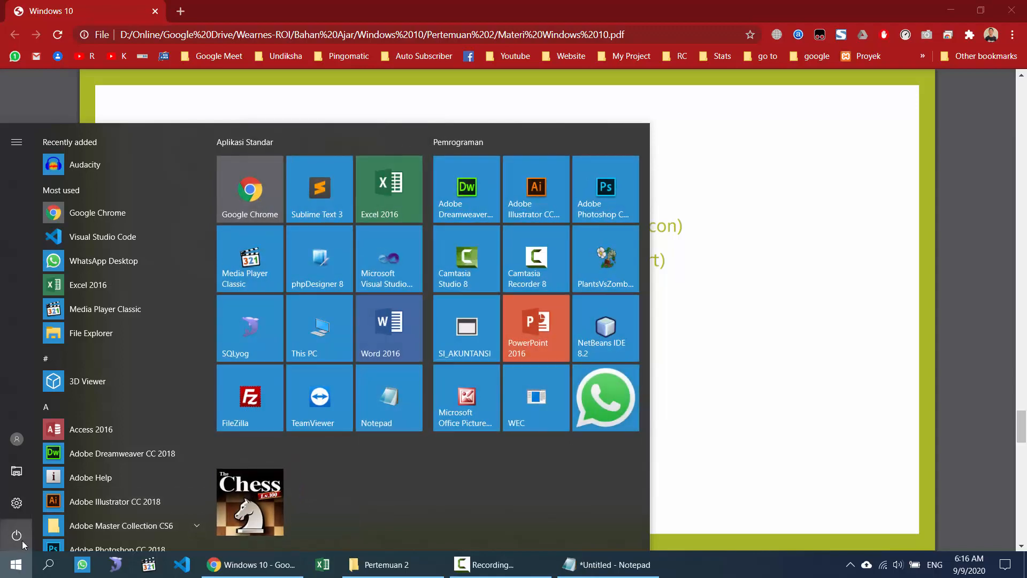
Examine the account and power options of the Start menu, and return to the "Tombol Start" slide.
mouse_move(32, 438)
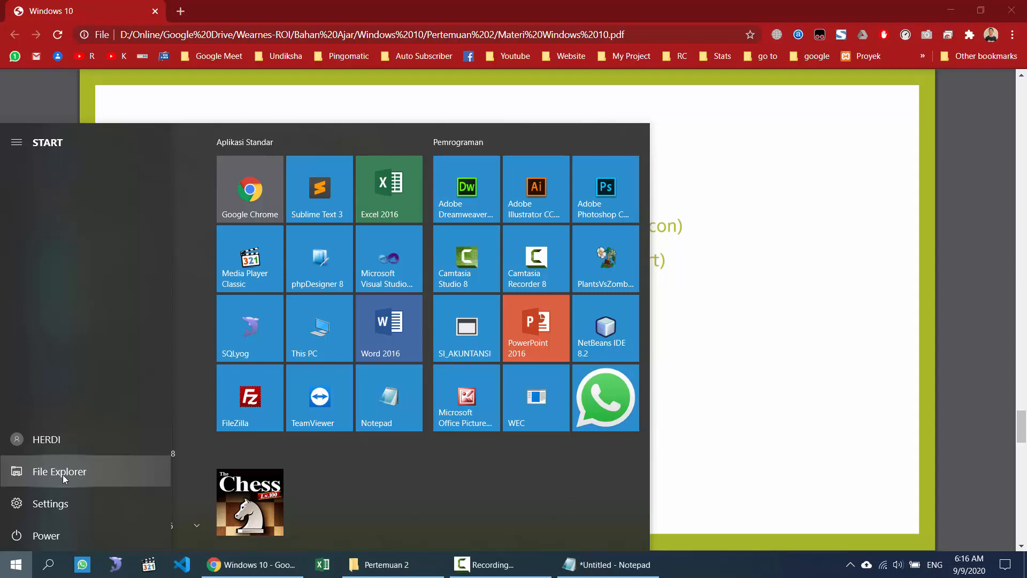
click(54, 444)
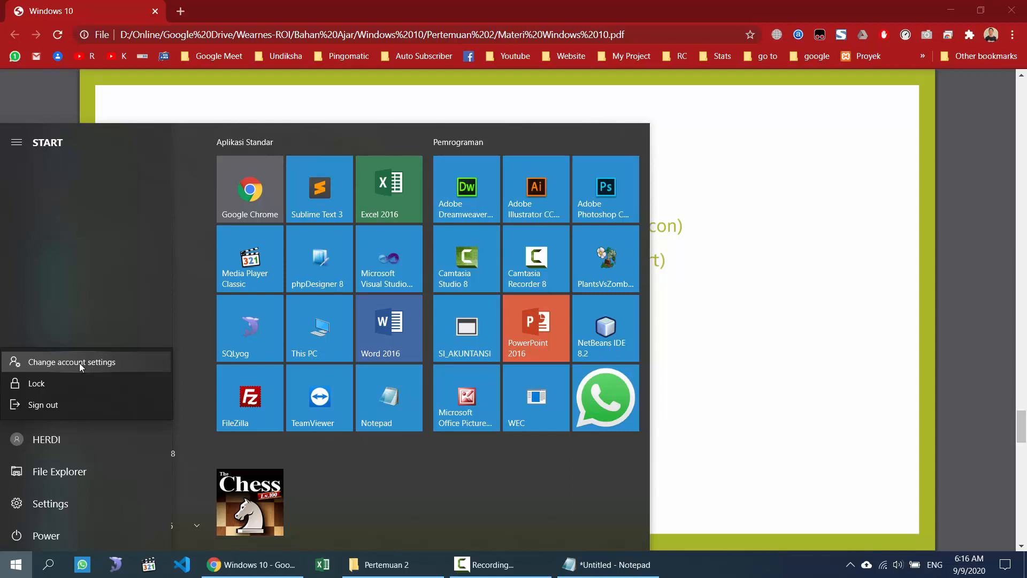
click(34, 536)
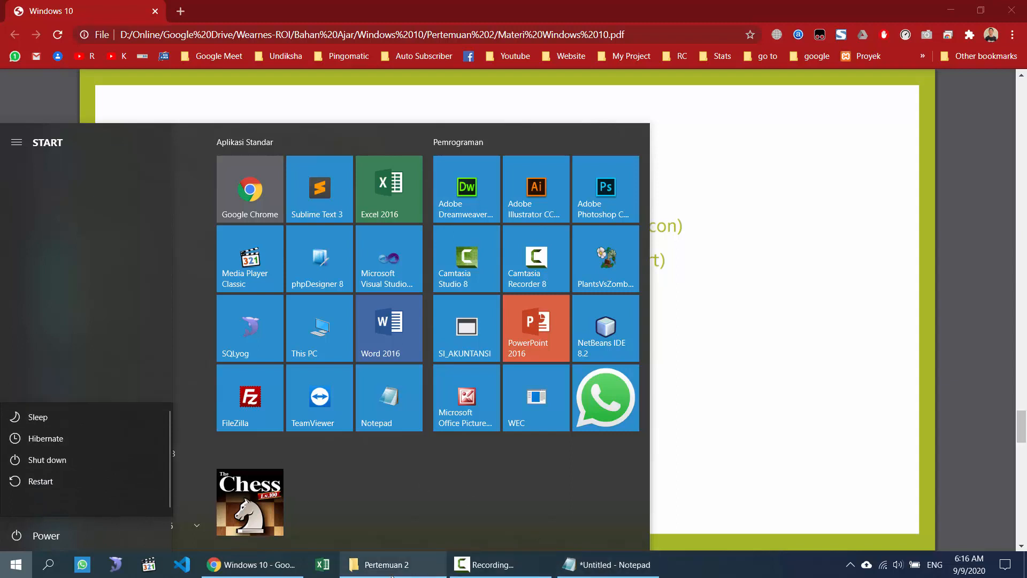
click(801, 412)
click(741, 330)
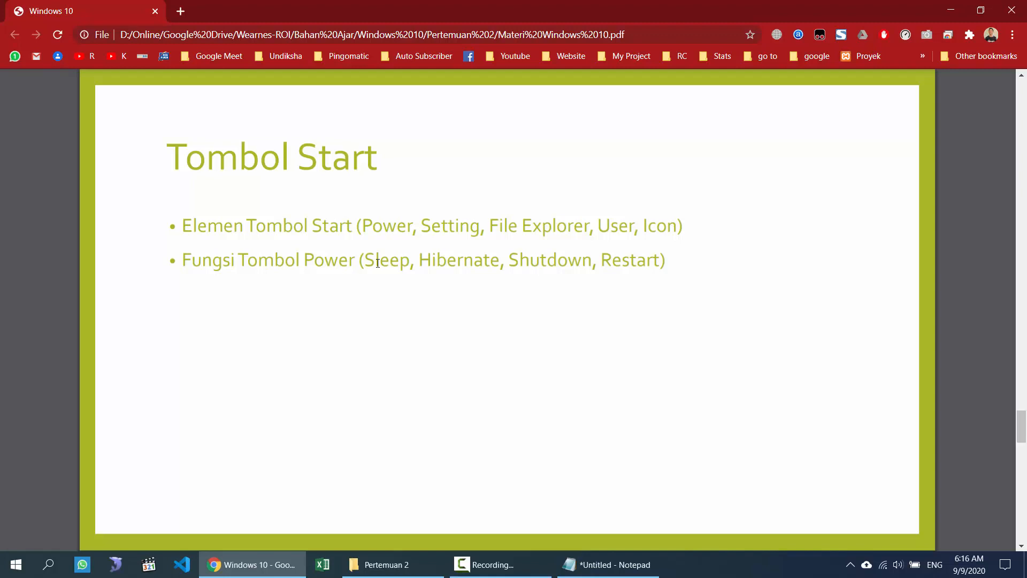
Highlight the words "Shutdown" and "Restart" one at a time in the slide's "Fungsi Tombol Power" line, ending on "Shutdown".
mouse_move(512, 256)
mouse_down()
mouse_move(594, 266)
mouse_move(508, 261)
mouse_up()
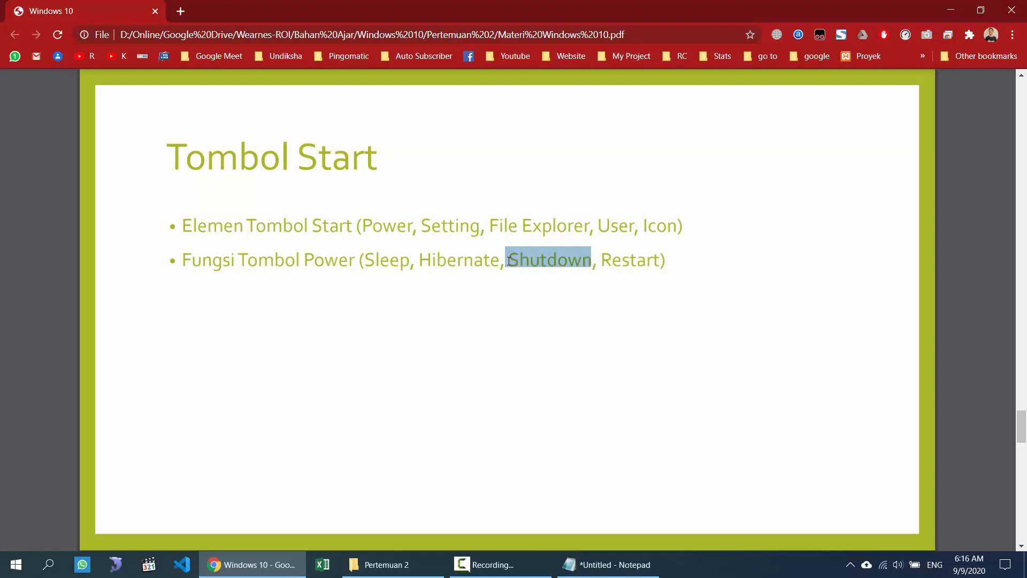
double_click(625, 263)
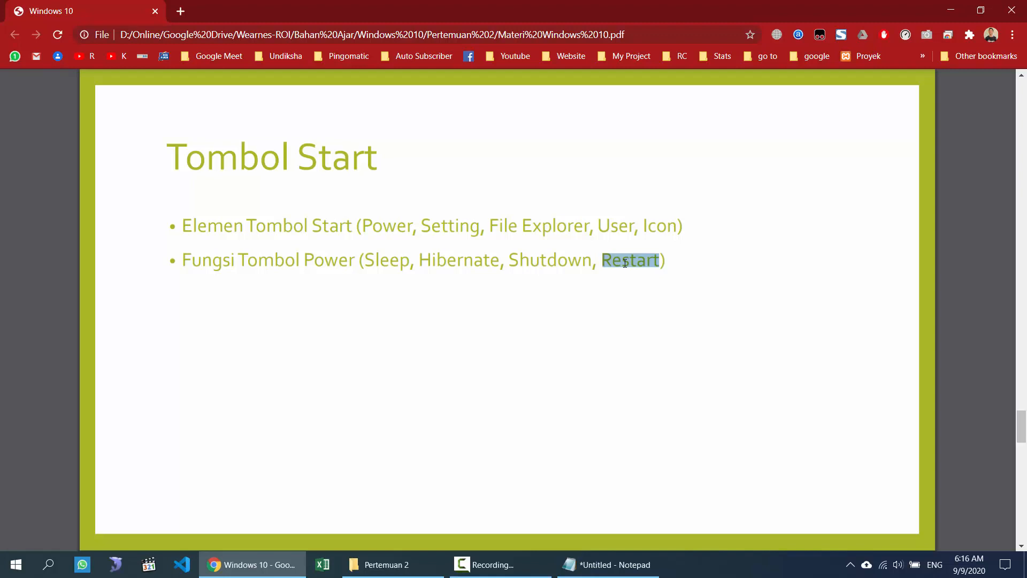
double_click(527, 259)
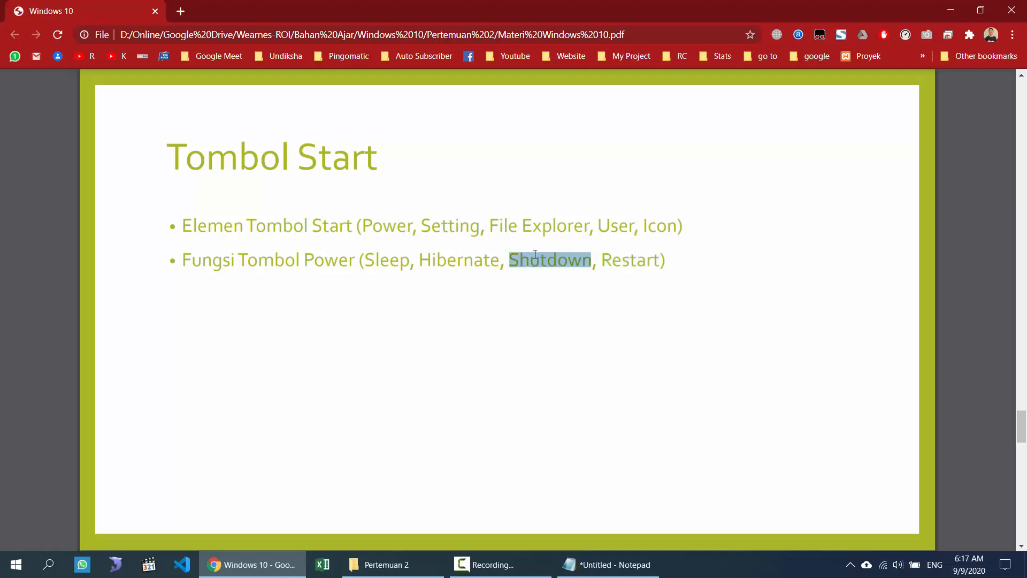
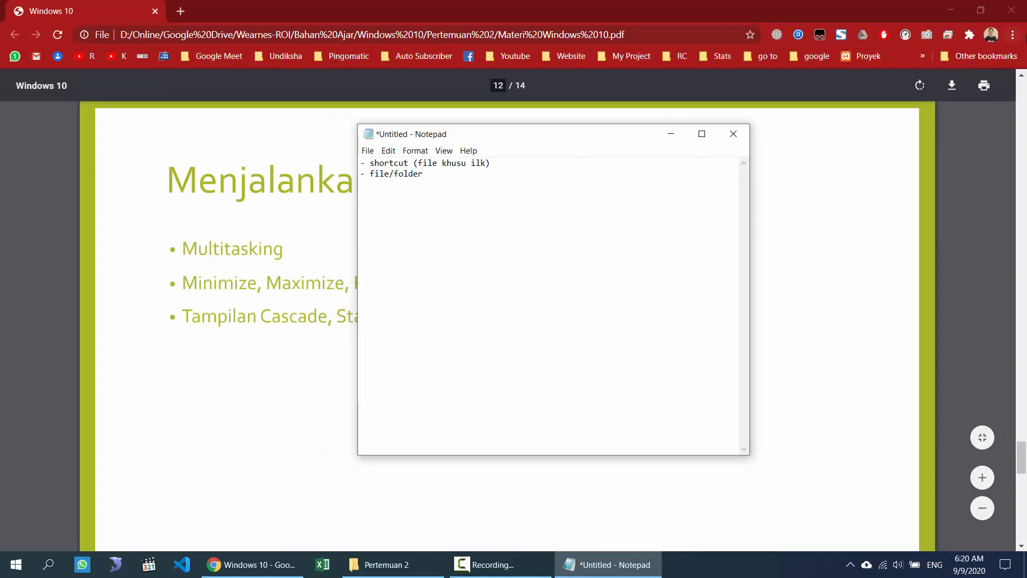
Demonstrate restoring and maximizing the Chrome window, leaving it at its restored size.
click(980, 10)
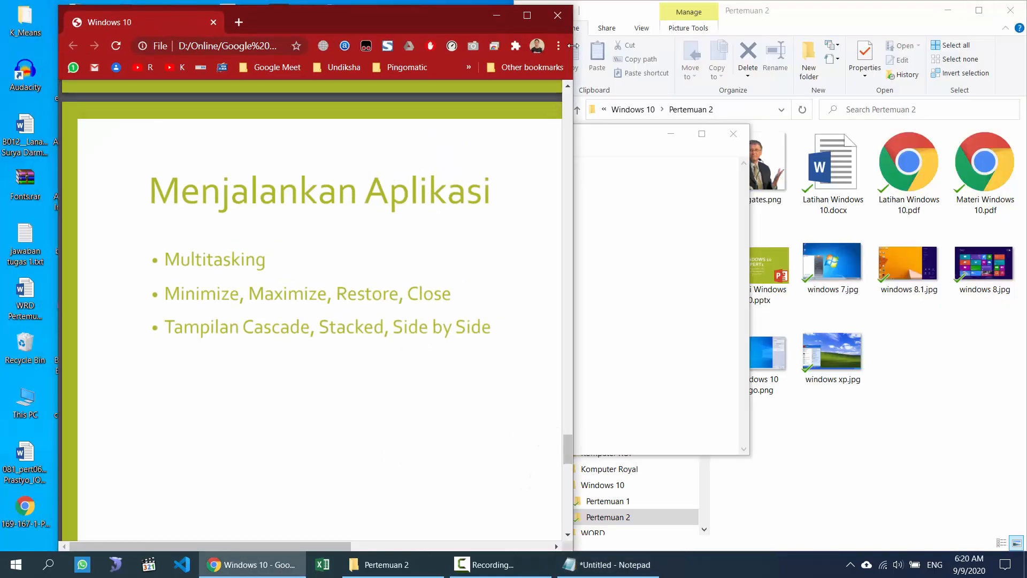
click(527, 15)
click(980, 11)
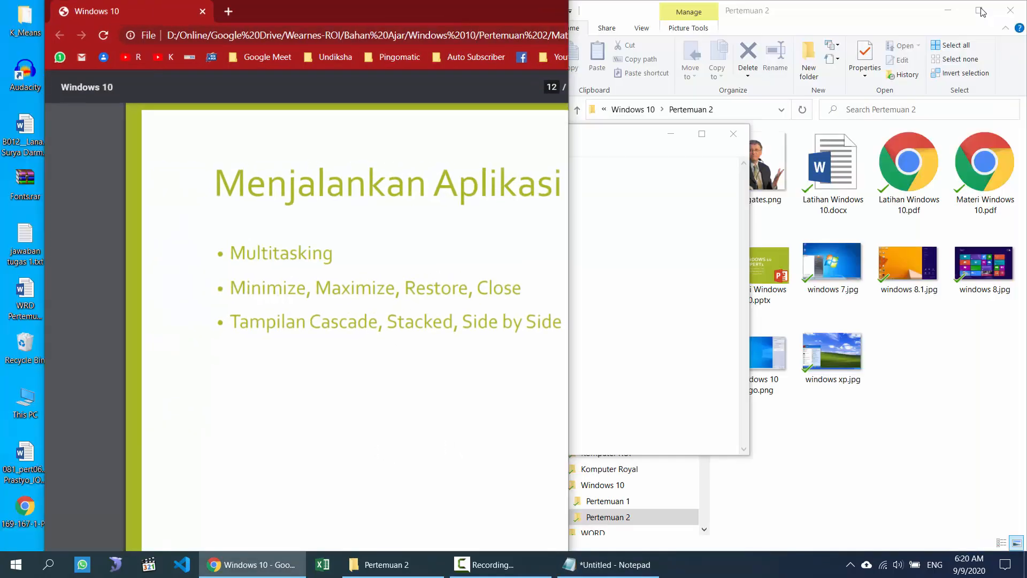
Bring the Notepad window to the front, maximize it and restore it to its floating size.
click(621, 217)
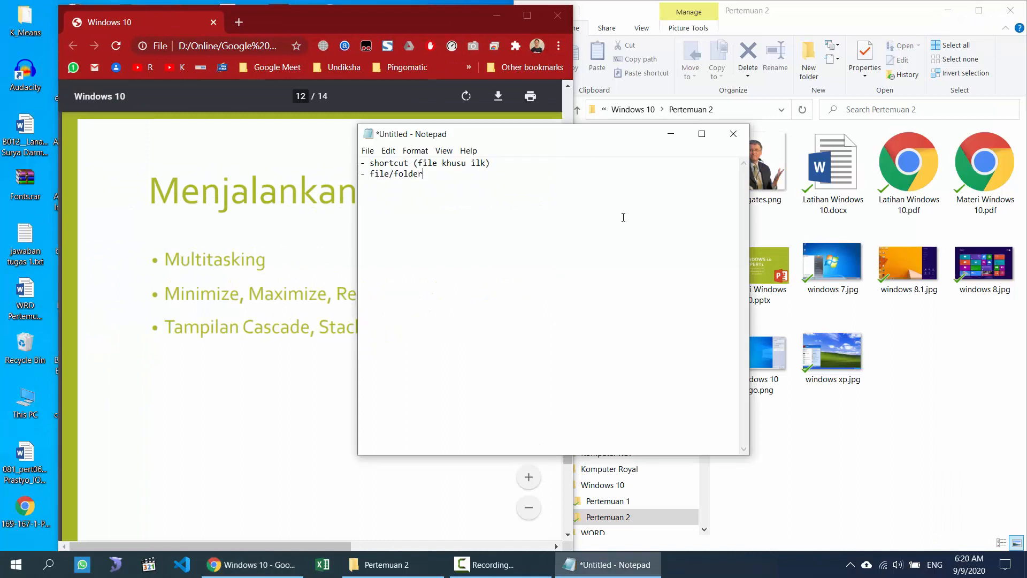
click(701, 136)
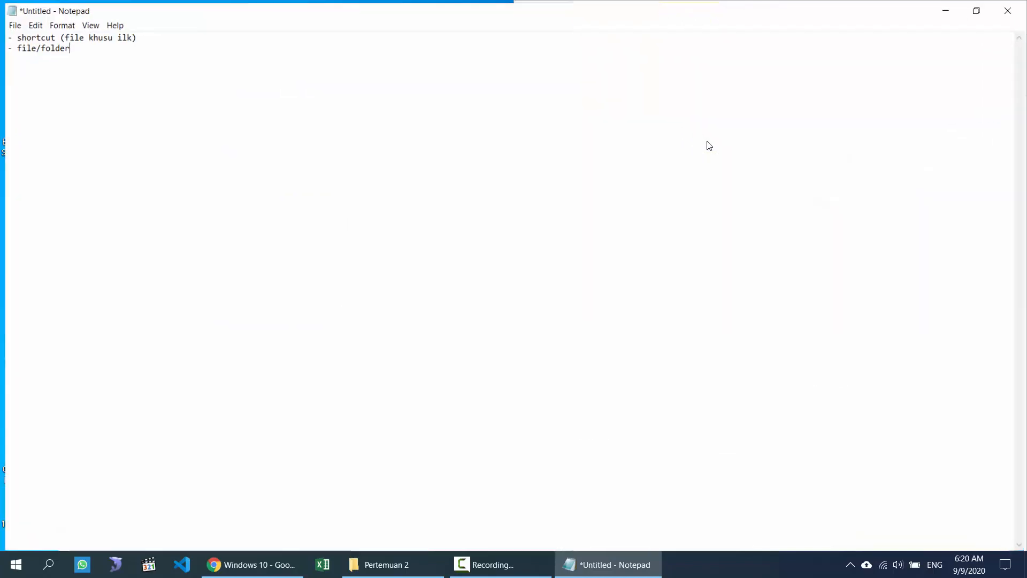
click(979, 10)
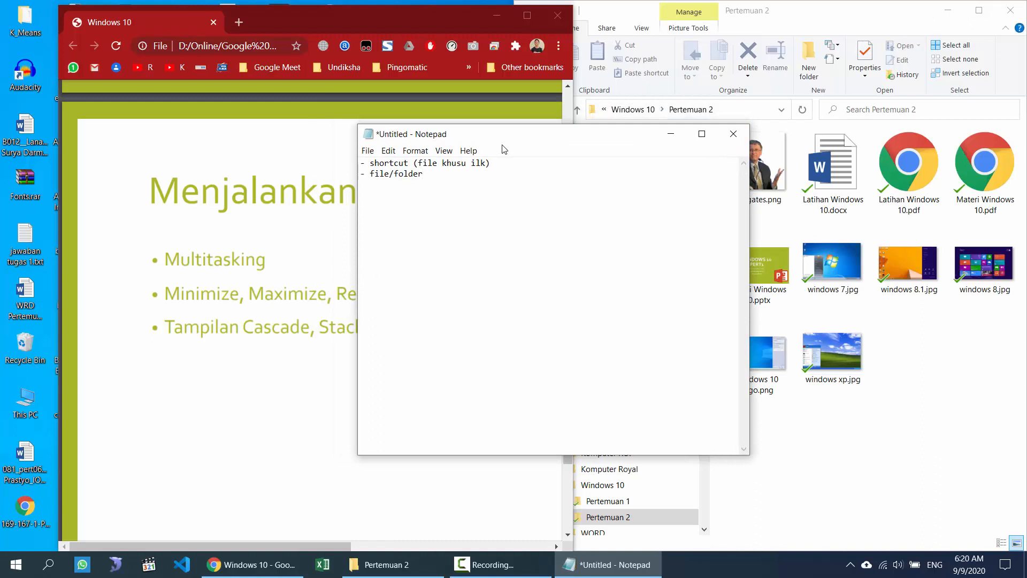
Snap the Notepad window to the right half of the desktop and fill the left half with the Chrome window.
drag(511, 133, 631, 168)
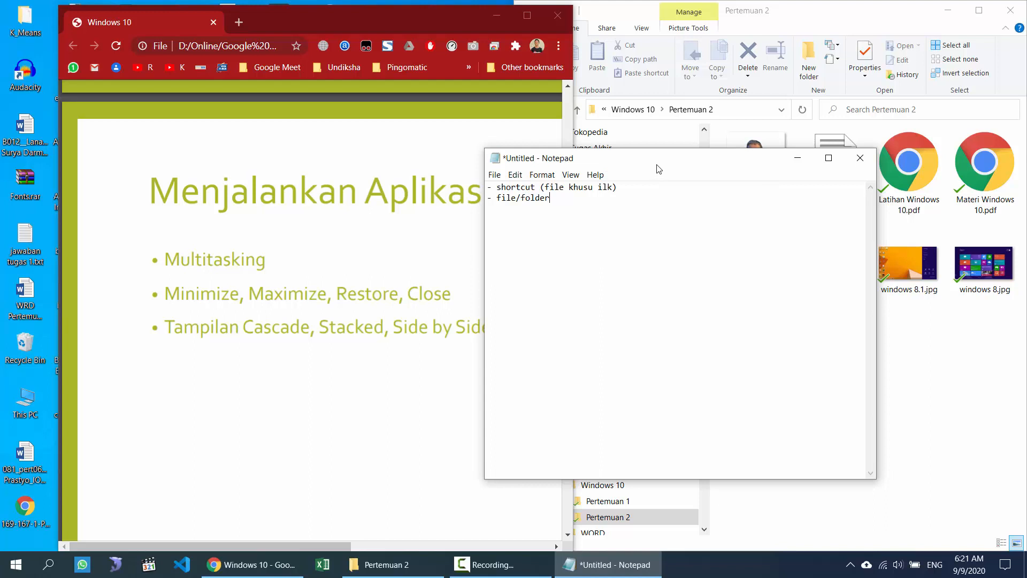
drag(658, 169, 1025, 206)
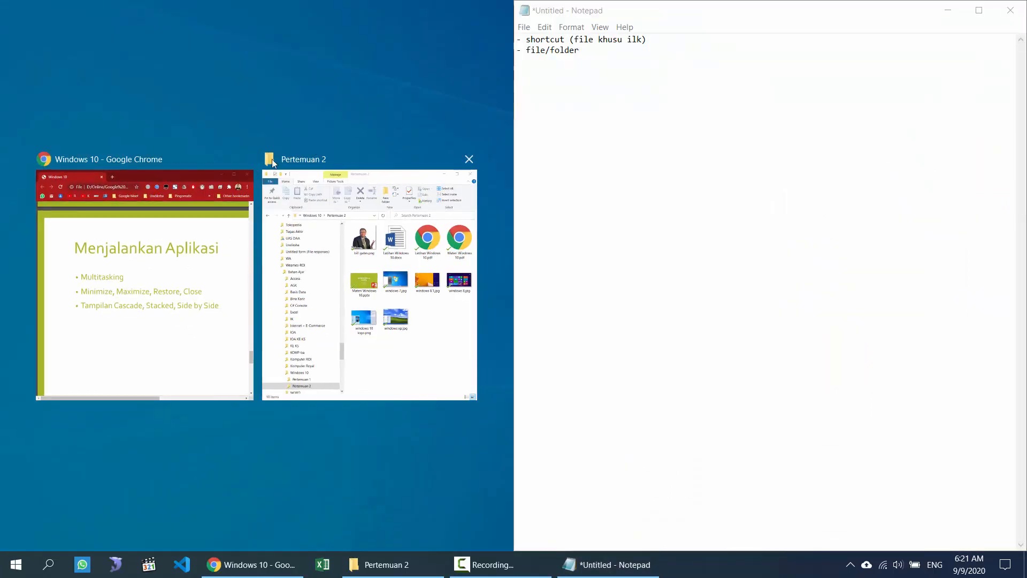
click(172, 232)
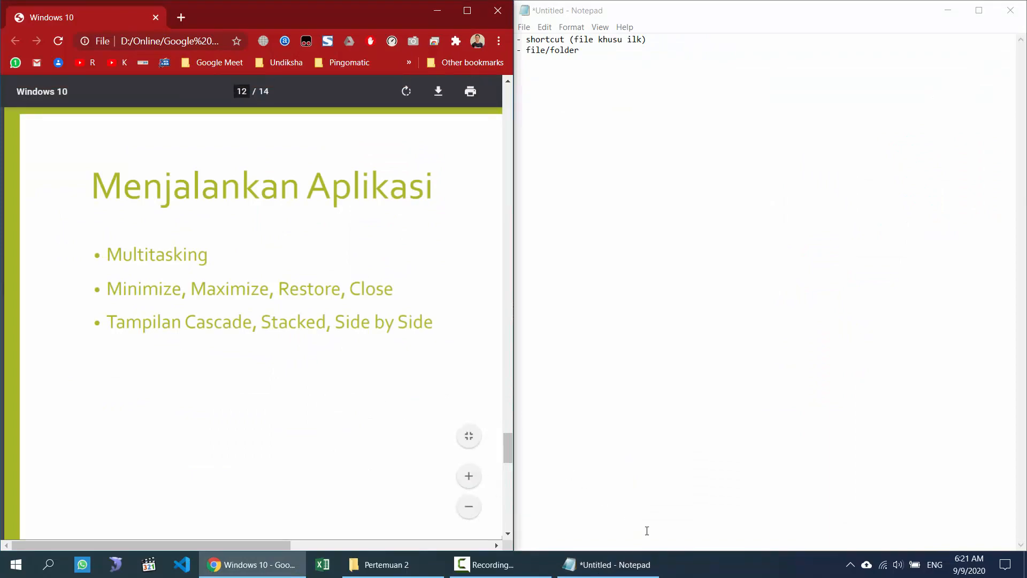
View the taskbar's window arrangement options and minimize the Chrome, Notepad and Pertemuan 2 folder windows.
right_click(706, 569)
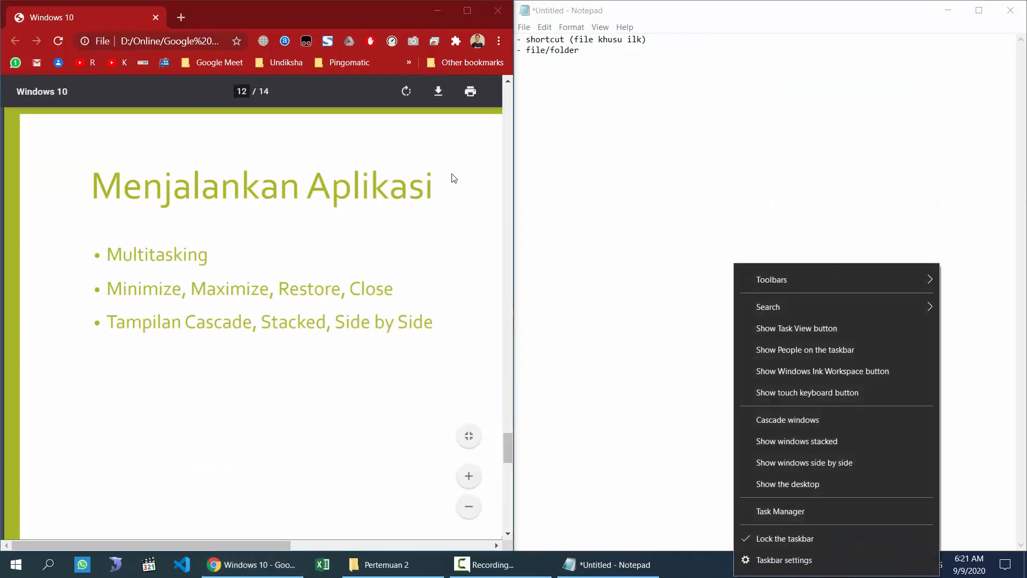
click(437, 11)
click(948, 10)
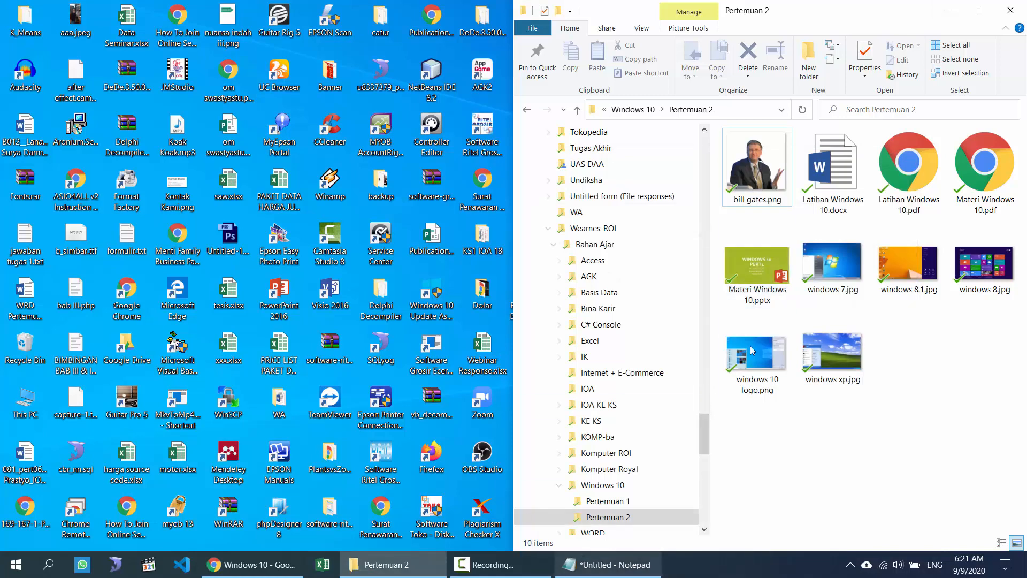
click(947, 13)
Reopen the minimized Chrome and Notepad windows and maximize each of them.
click(223, 576)
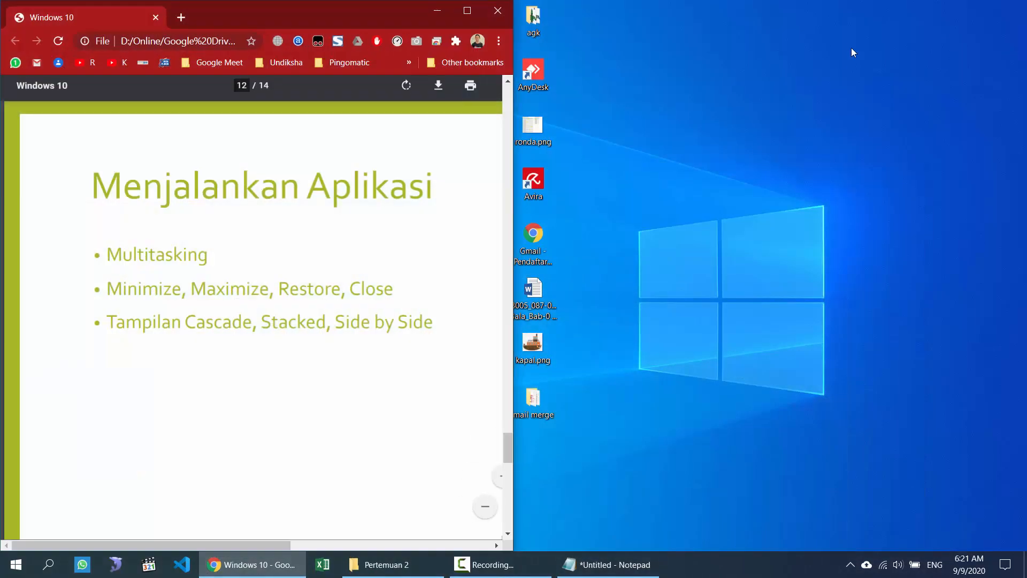
click(466, 11)
click(615, 565)
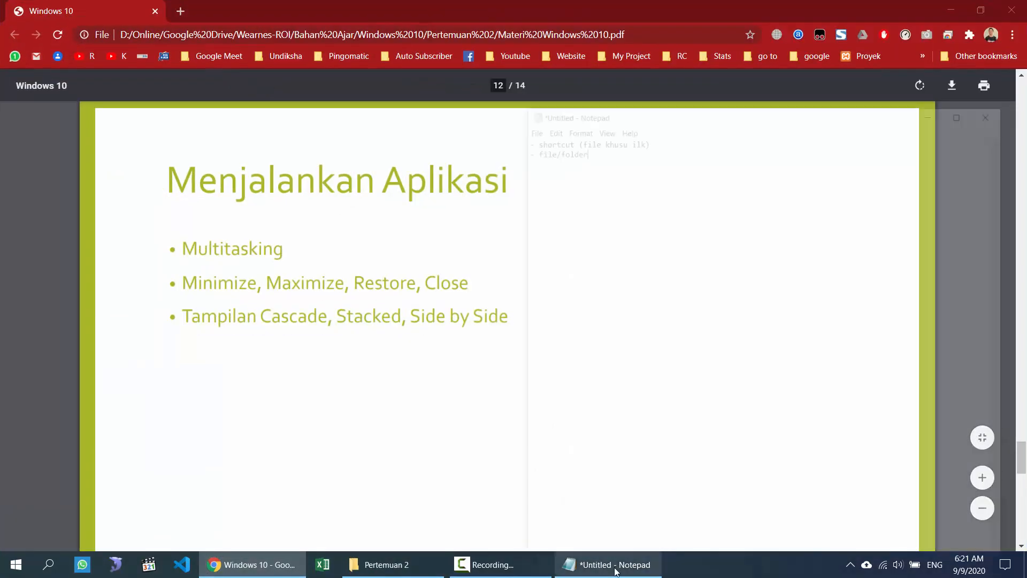
click(980, 9)
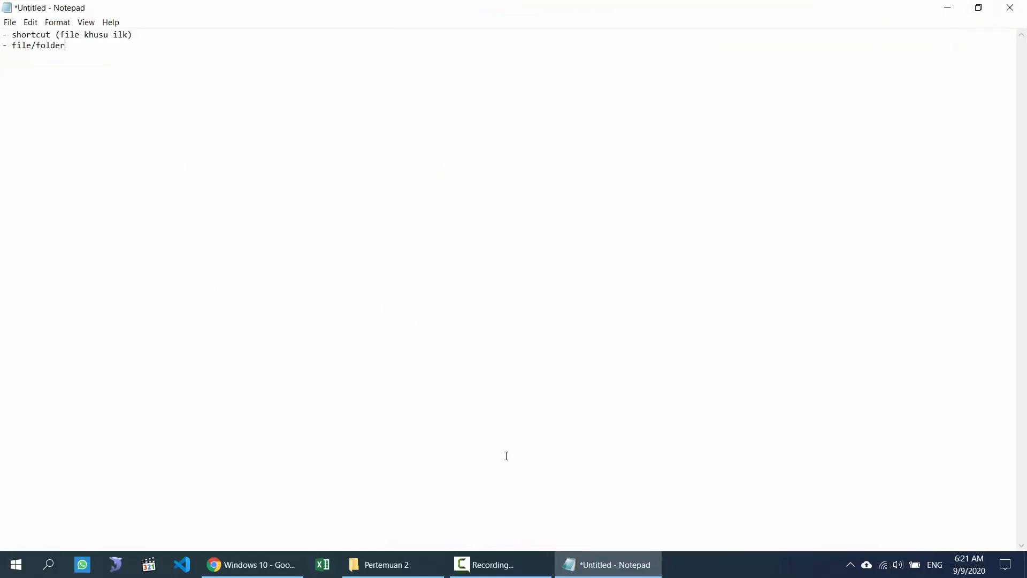
Show the Pertemuan 2 folder window and minimize it again, and toggle the Notepad window between minimized and shown.
click(403, 566)
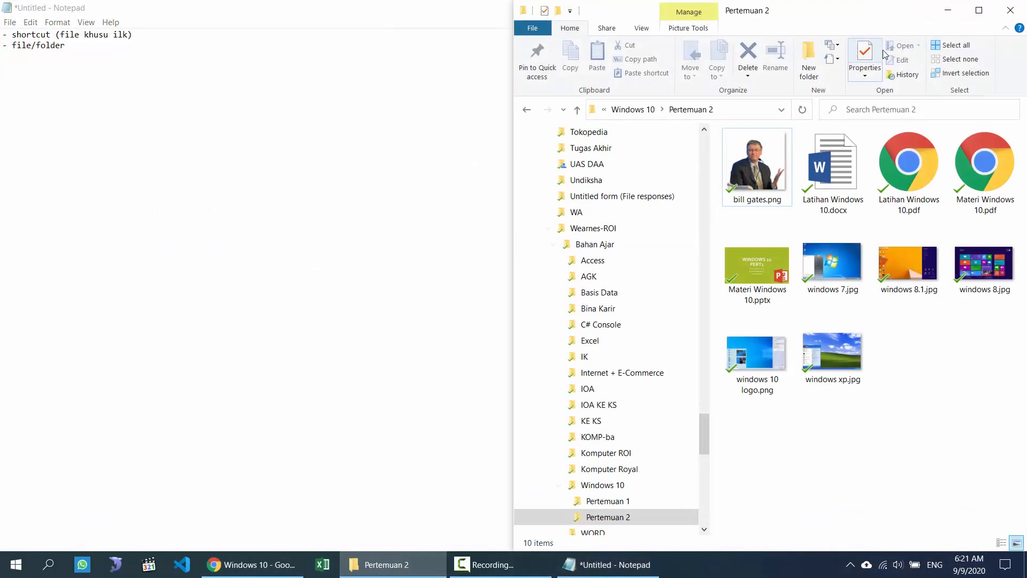
click(945, 9)
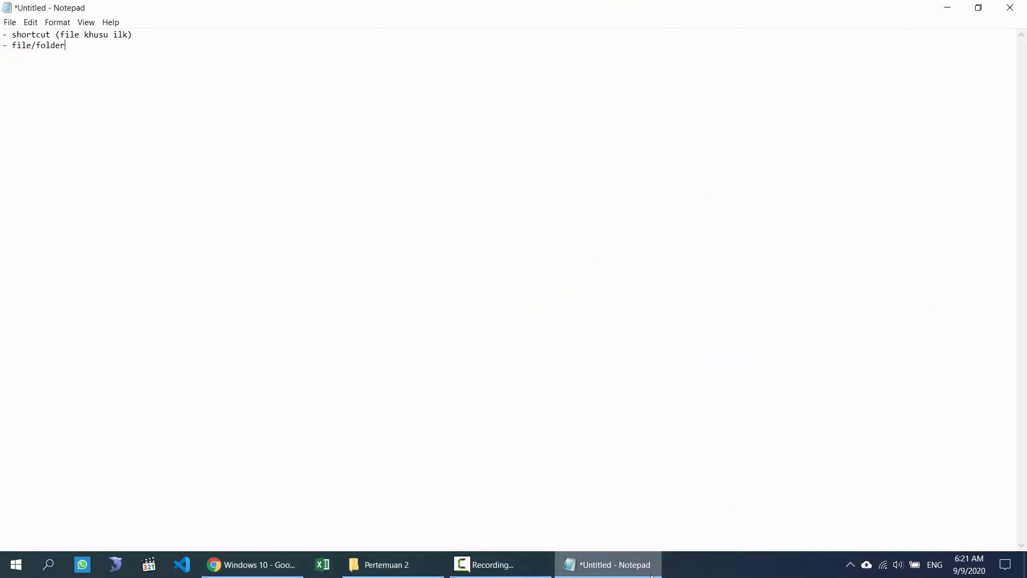
click(603, 567)
click(648, 571)
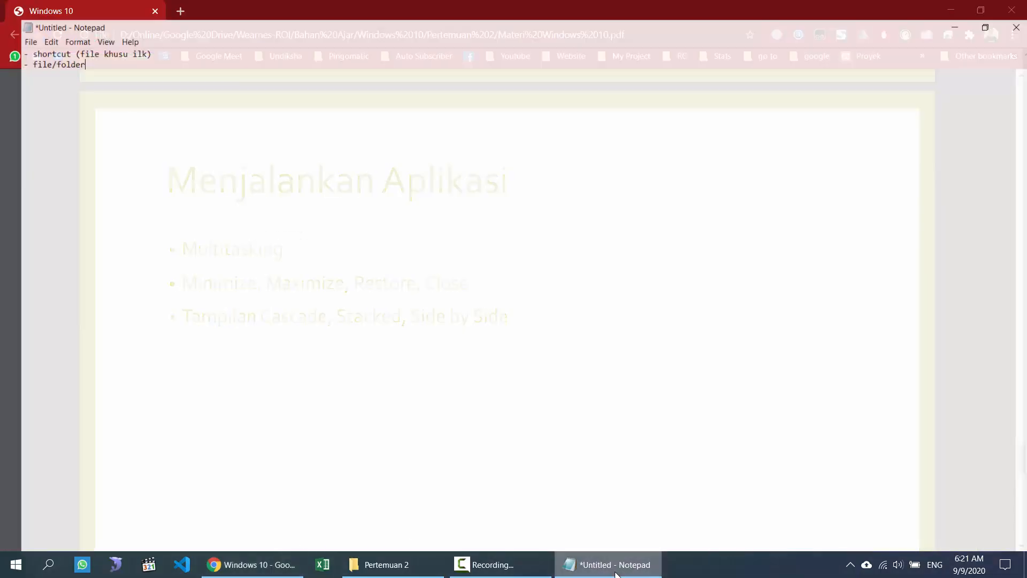
Bring the Chrome window to the front and arrange the open windows in a cascade.
click(263, 564)
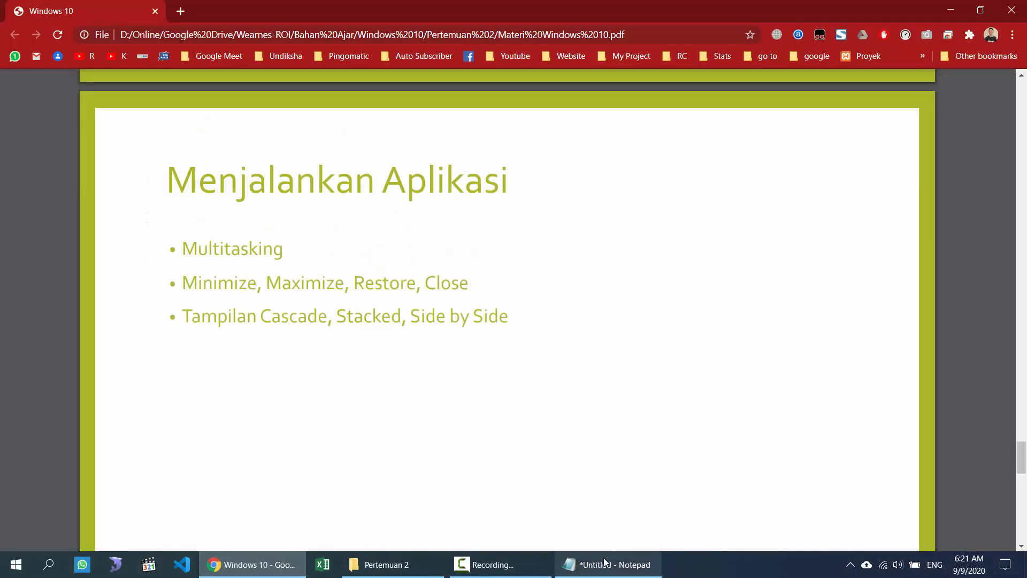
right_click(776, 553)
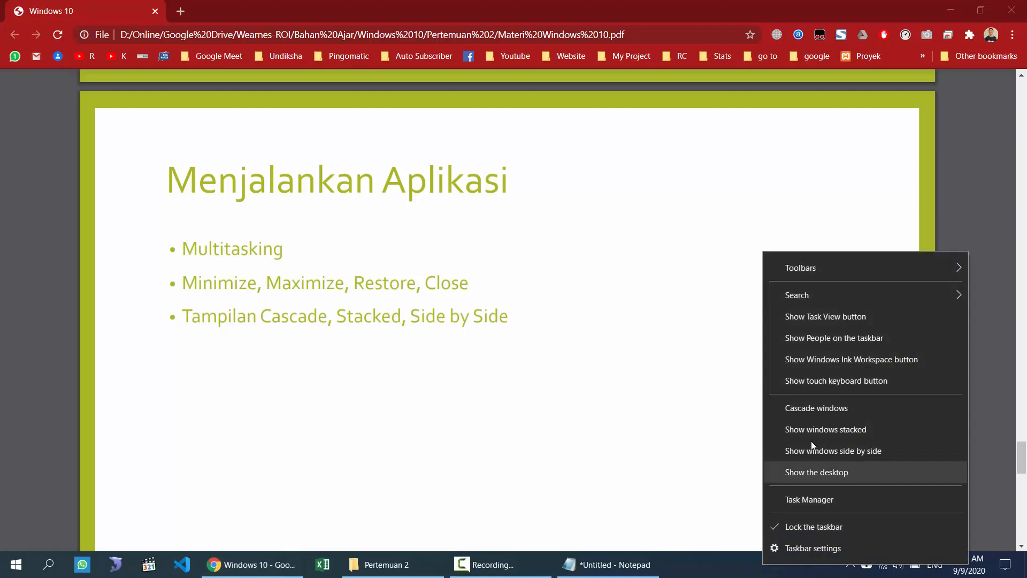
right_click(734, 570)
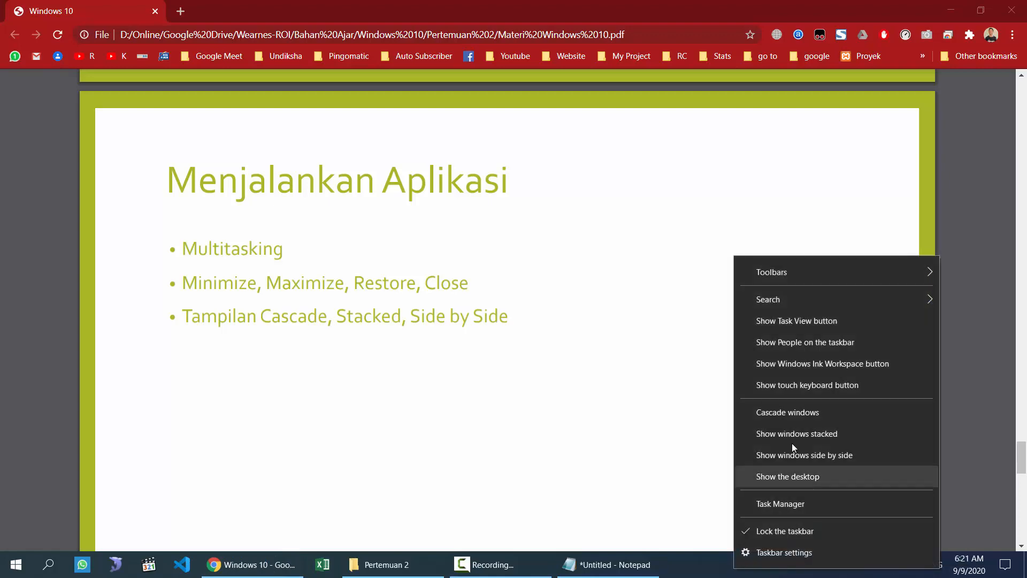
click(805, 415)
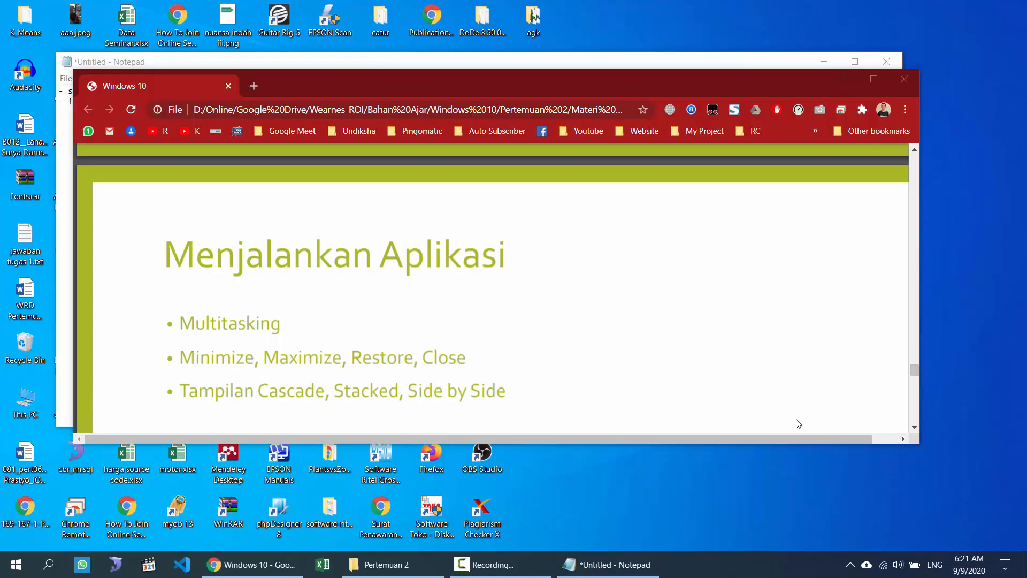
Arrange the open windows stacked, and maximize the Chrome and Notepad windows again.
right_click(738, 564)
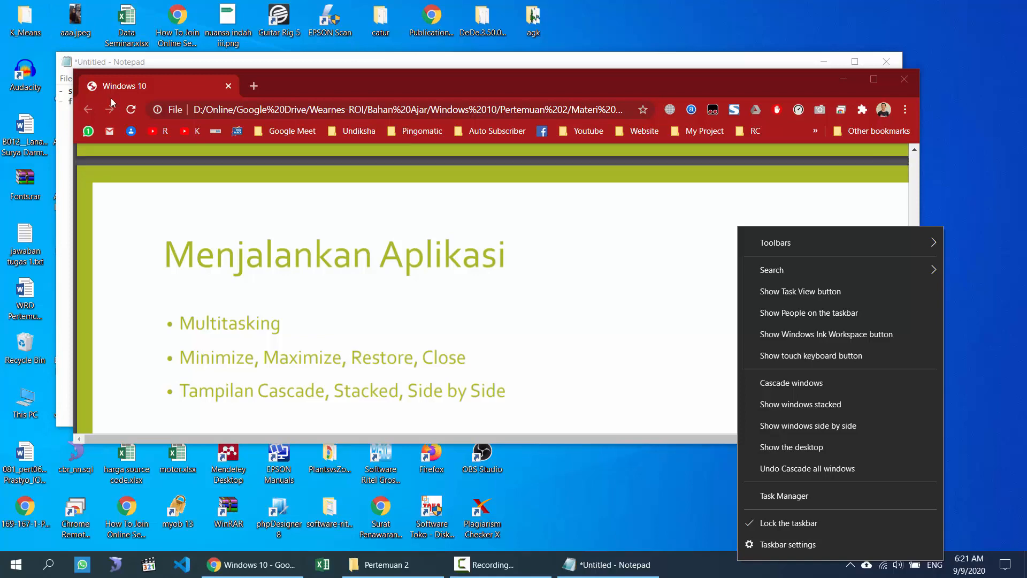
click(823, 406)
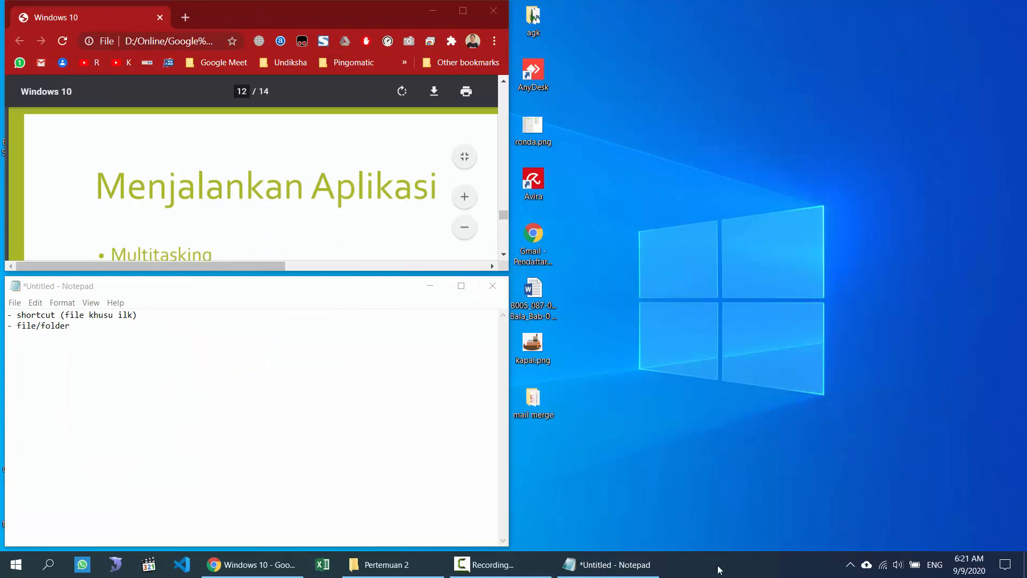
click(463, 11)
click(610, 564)
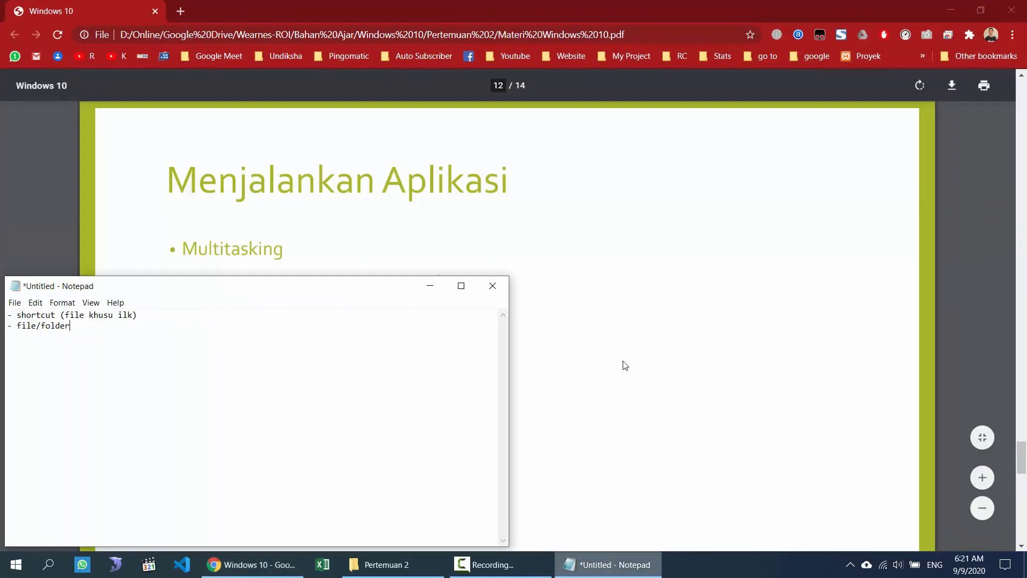
click(460, 292)
Arrange the maximized Chrome and Notepad windows with the taskbar's side by side option.
right_click(719, 567)
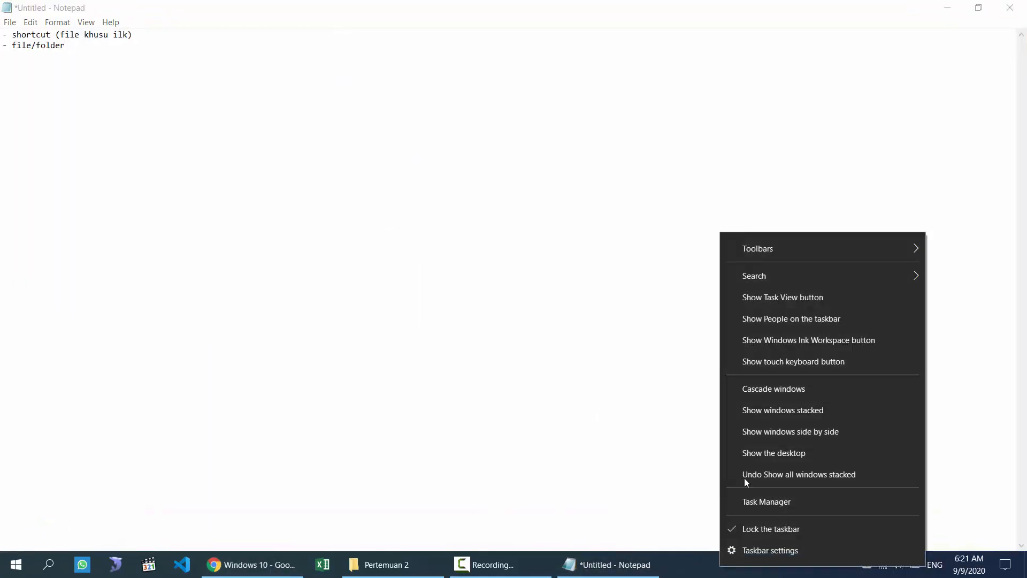
click(775, 419)
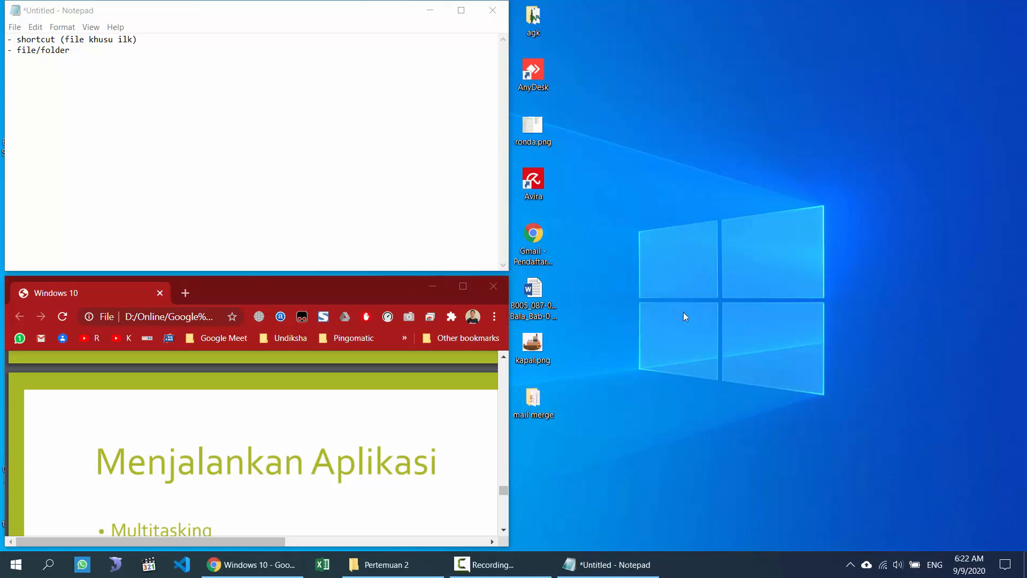
right_click(738, 568)
click(817, 432)
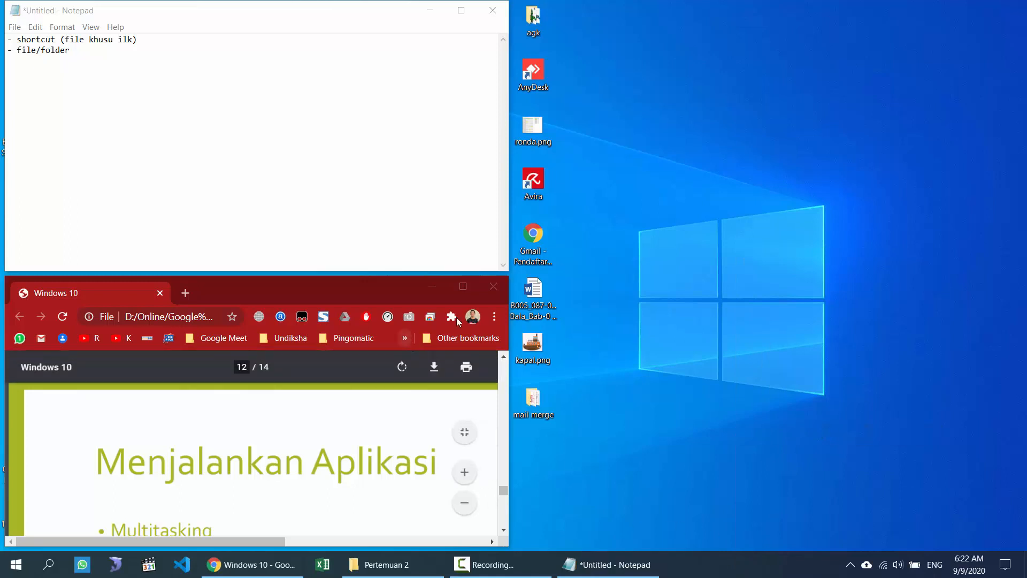
Maximize the Chrome and Notepad windows, and apply the side by side window arrangement once more.
click(463, 286)
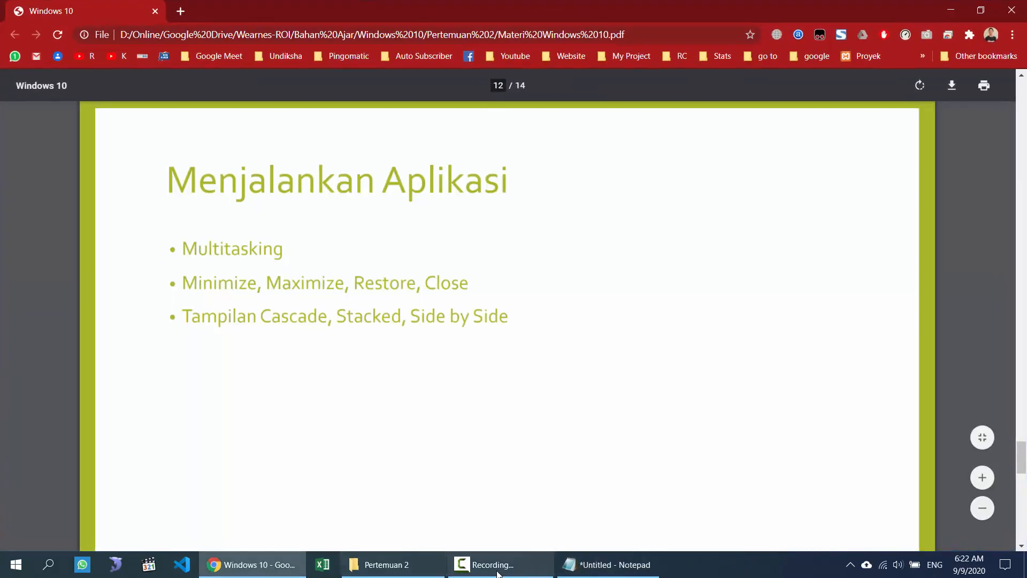
click(583, 567)
click(452, 8)
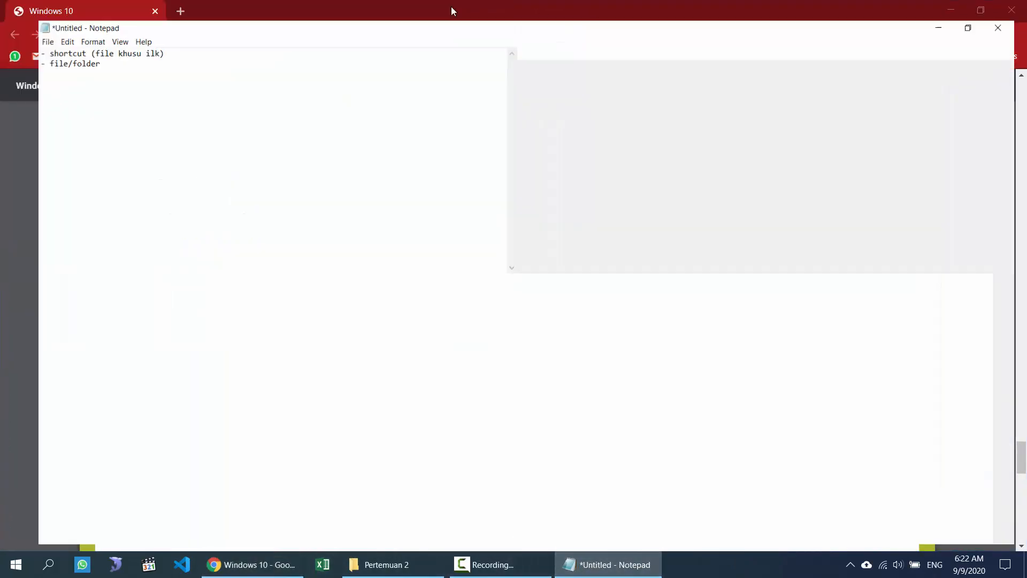
right_click(772, 565)
click(842, 458)
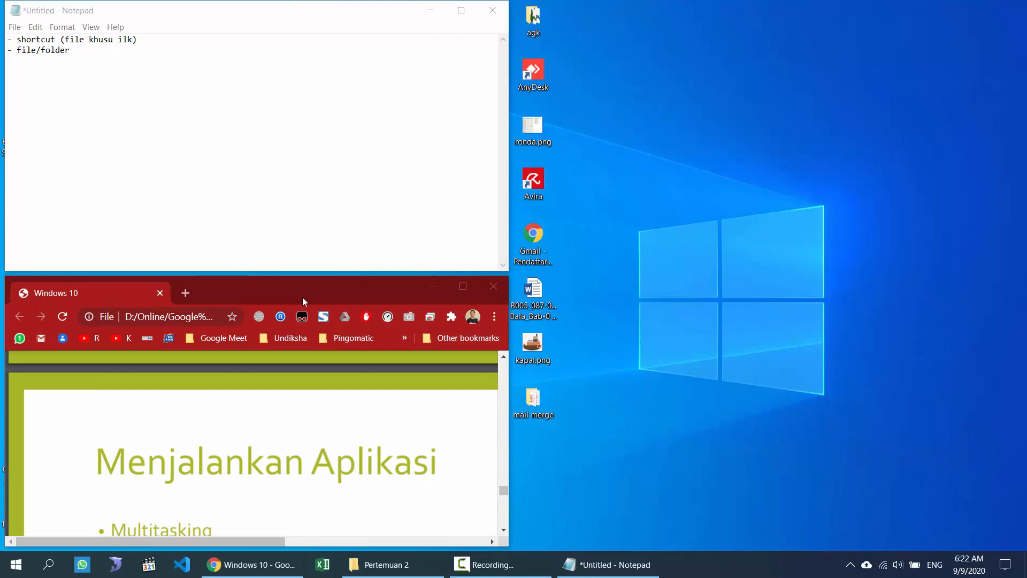
Snap the Chrome window to the right half of the desktop and fill the left half with Notepad.
drag(305, 296, 1024, 214)
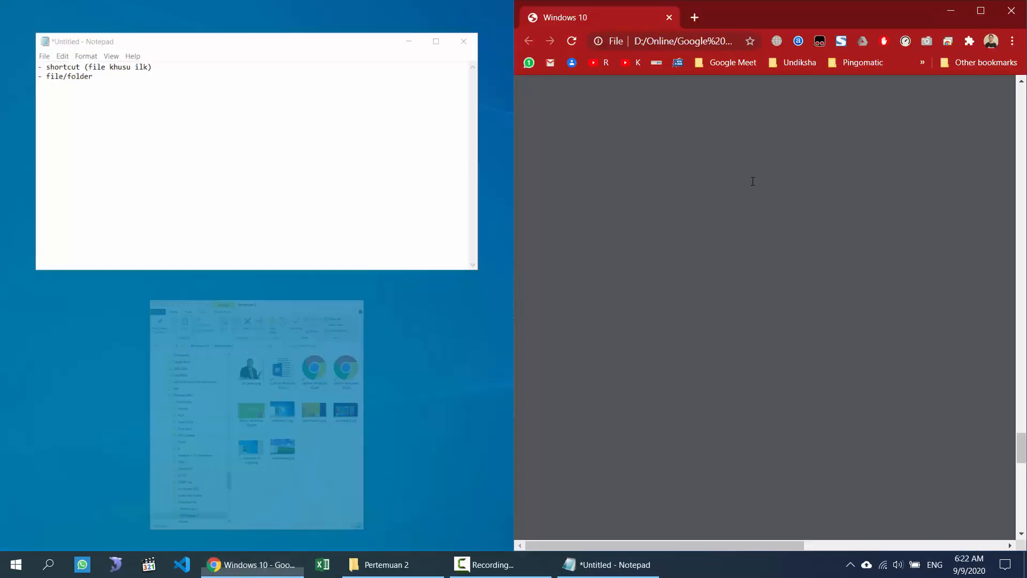
click(390, 178)
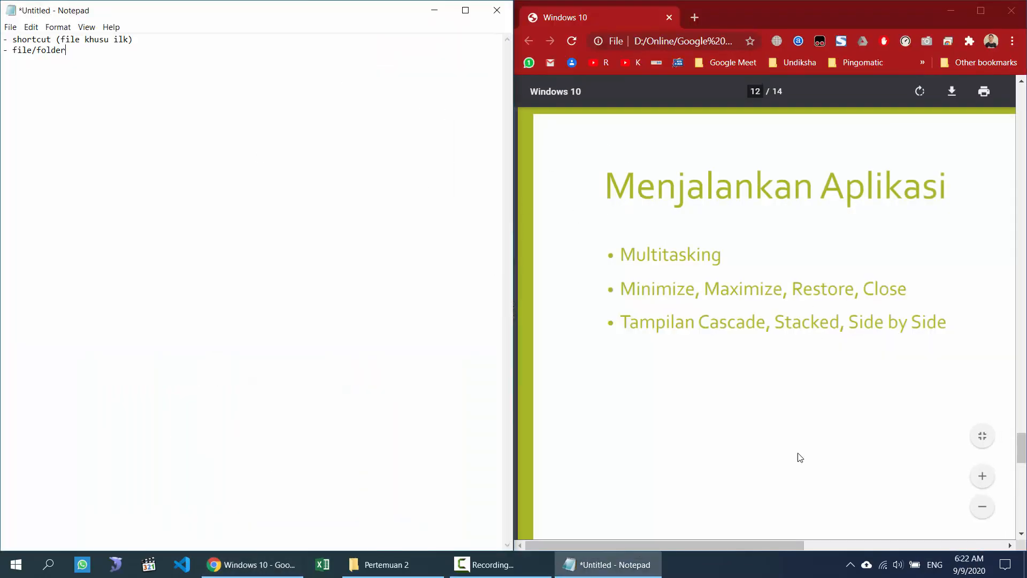
Review the taskbar's window arrangement options and show the snapped Chrome and Notepad windows side by side.
right_click(740, 572)
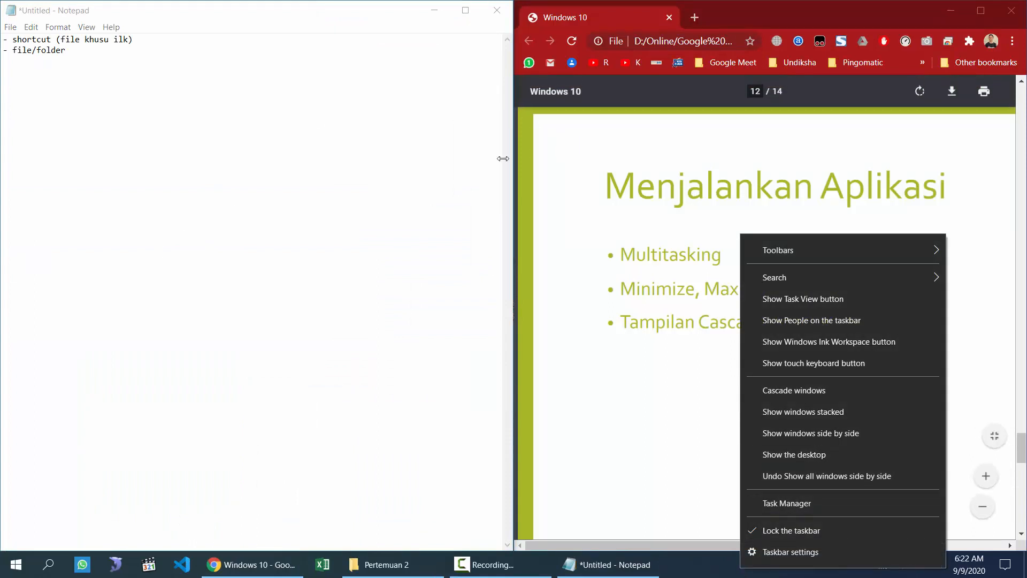
click(436, 161)
click(210, 51)
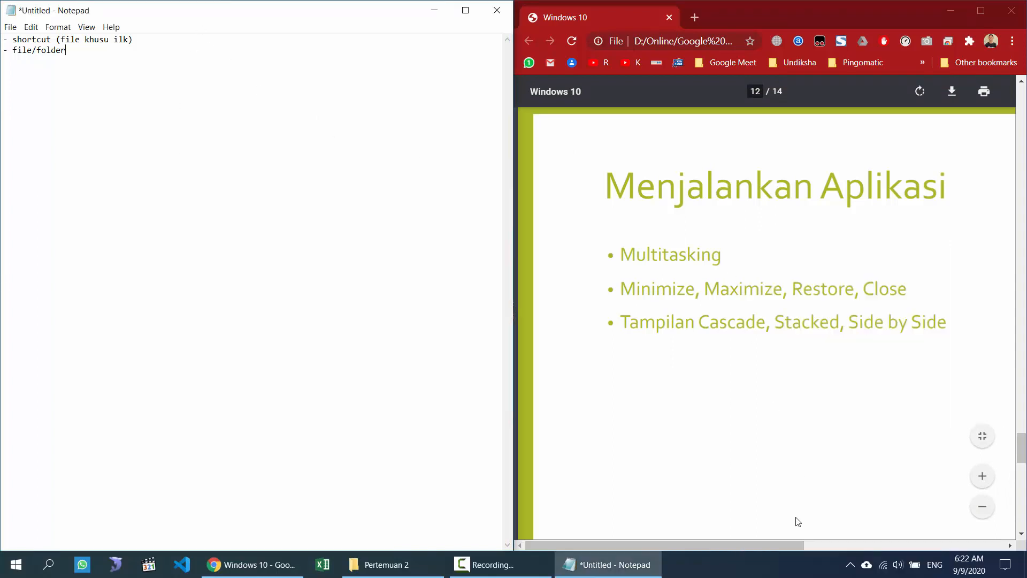
right_click(767, 566)
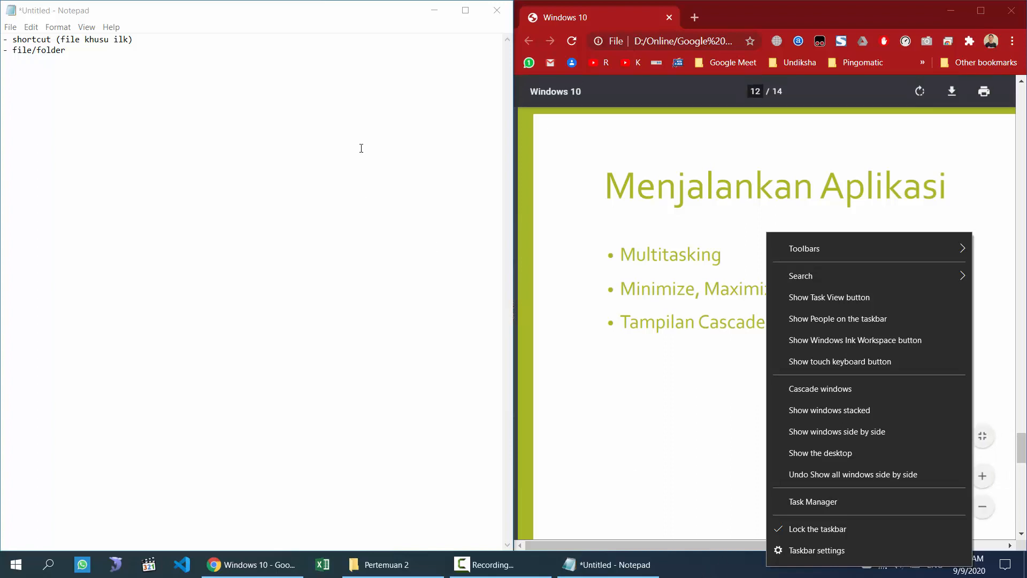
click(847, 431)
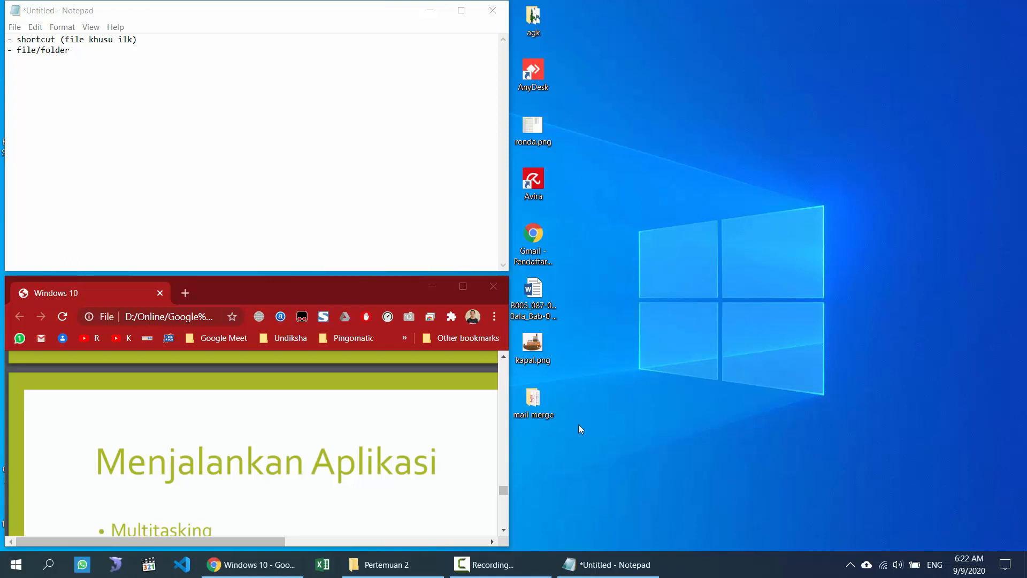
Maximize the Chrome window and move the small Notepad window over the right part of the slide.
click(251, 564)
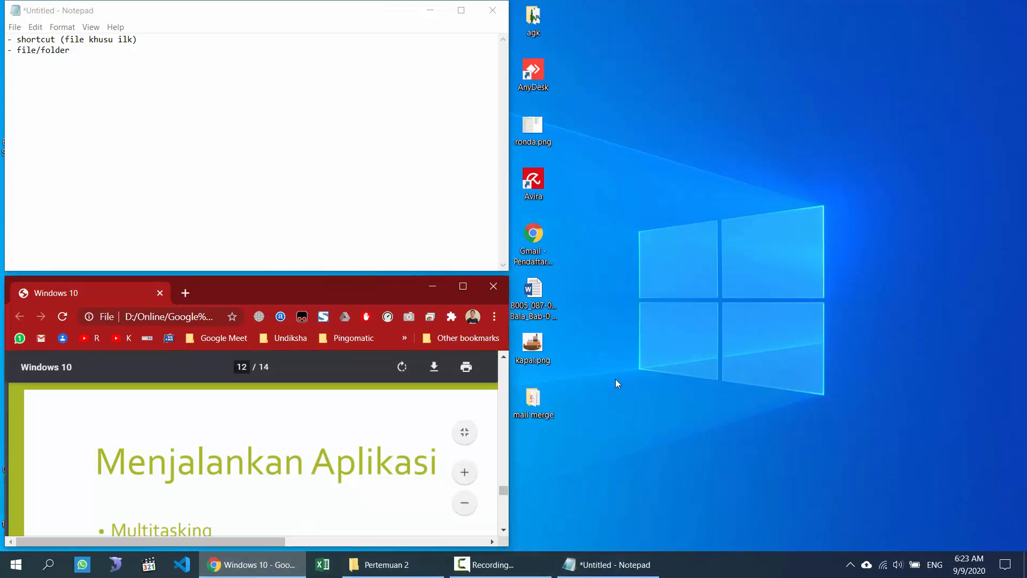
click(462, 286)
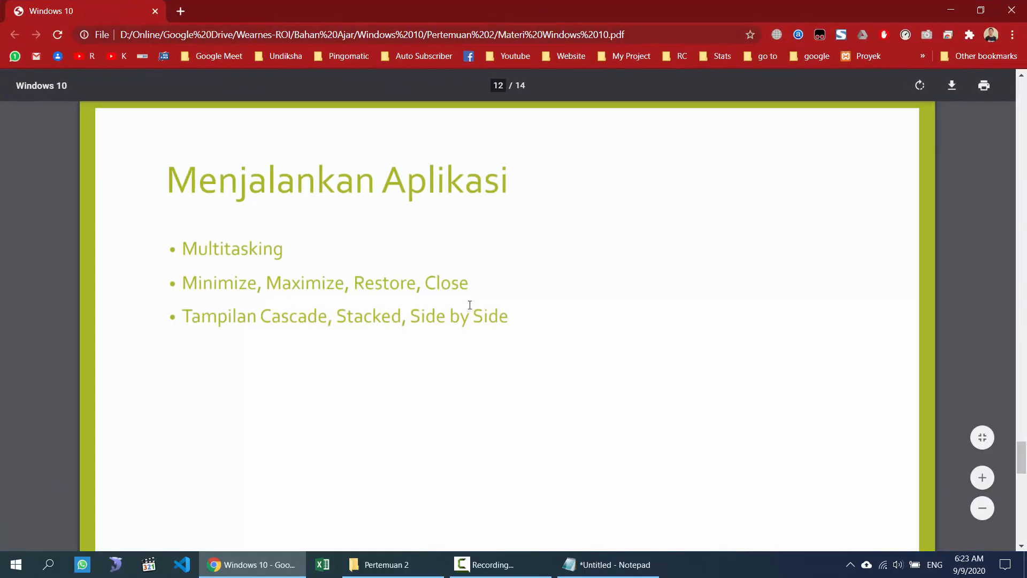
scroll(471, 310, down, 5)
scroll(476, 323, up, 4)
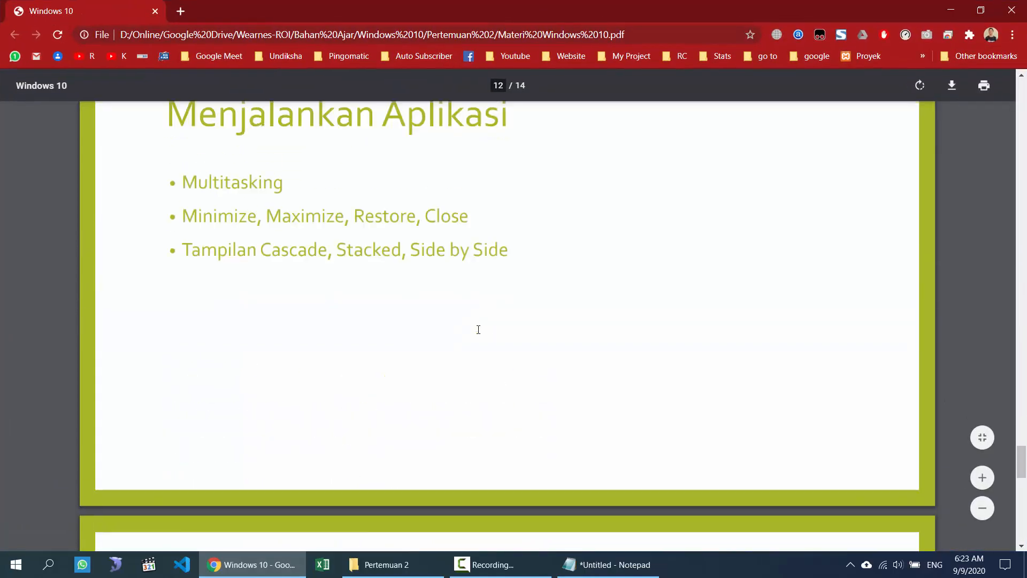
scroll(478, 329, up, 2)
click(578, 562)
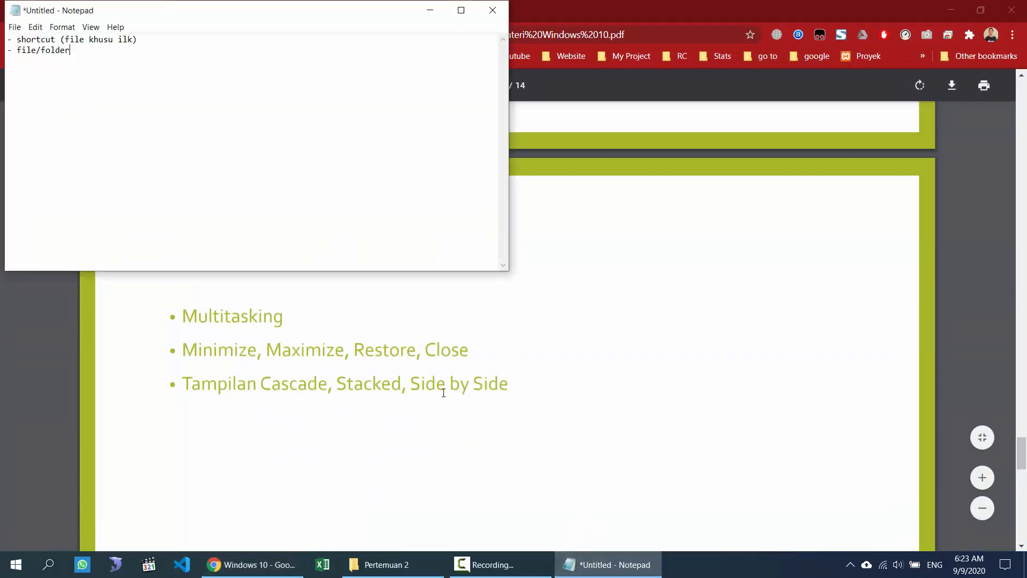
drag(288, 22, 803, 146)
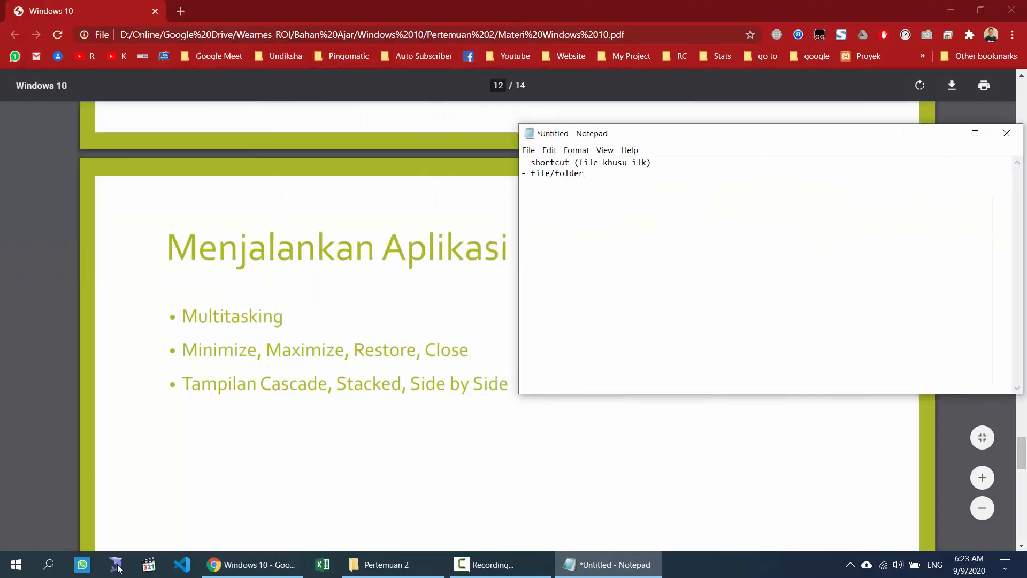
Search for Word 2016, open it with a blank document and restore its window to a smaller size.
click(48, 564)
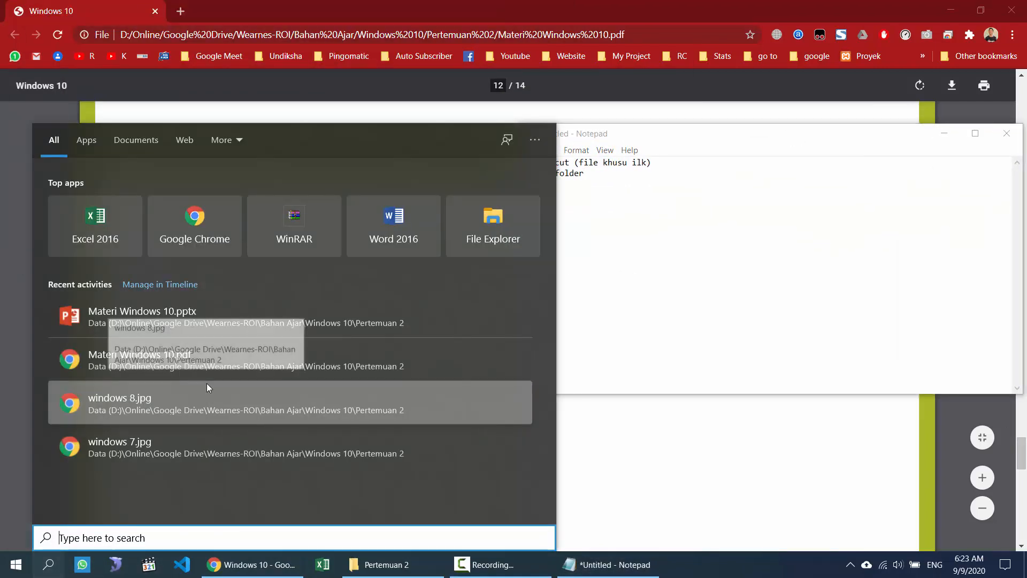
text(word)
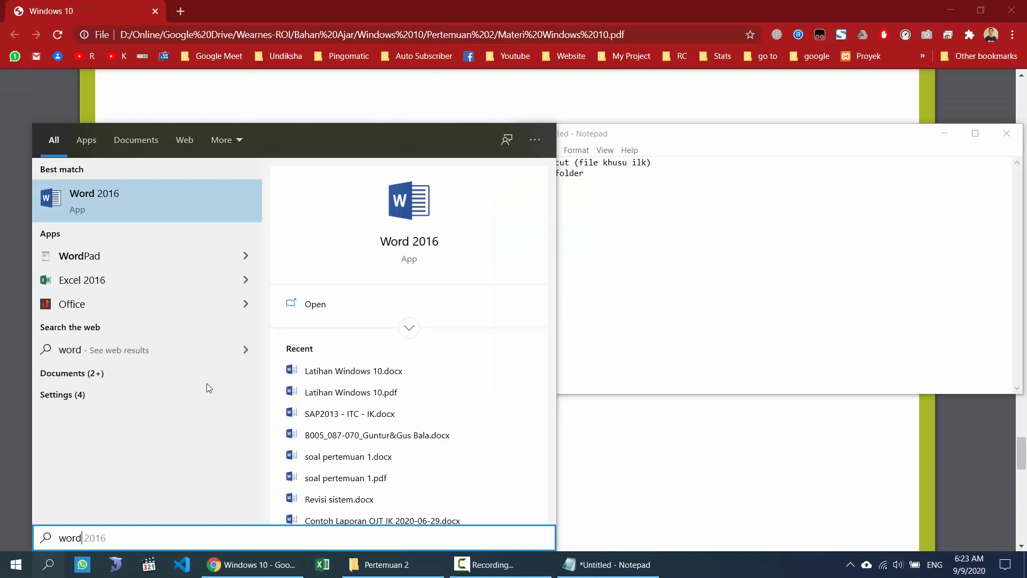
key(Return)
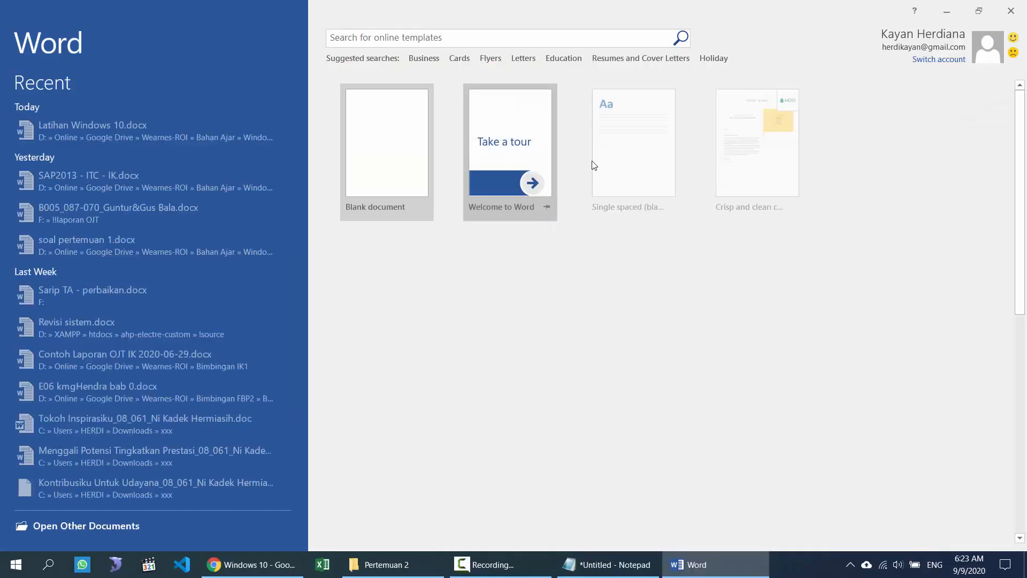
click(410, 154)
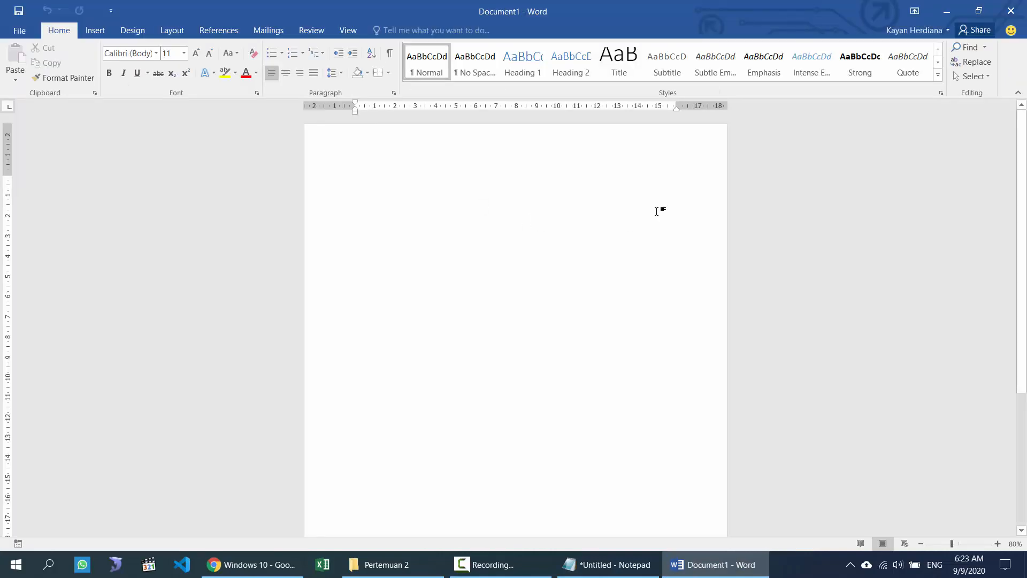
double_click(794, 19)
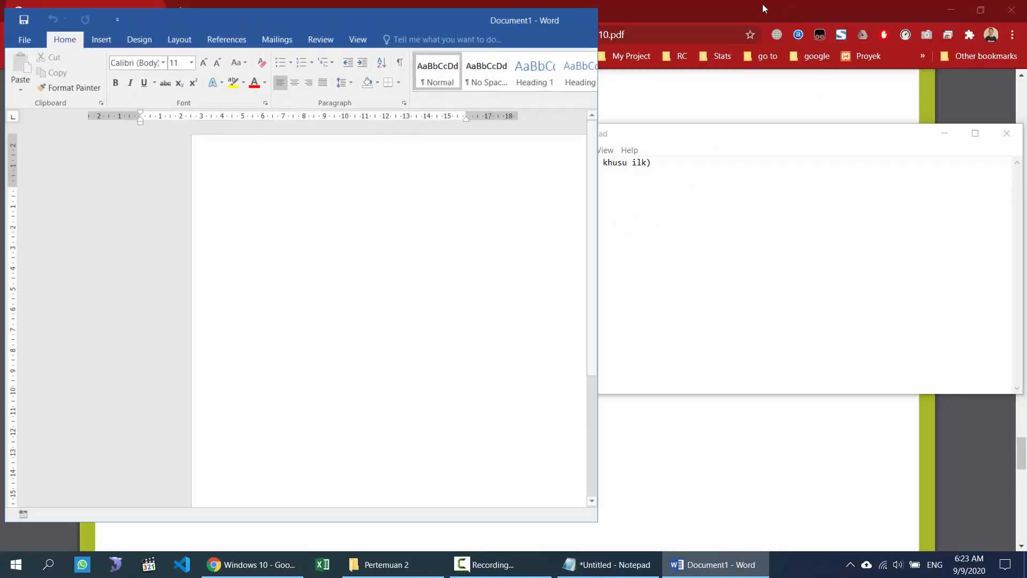
Move the Notepad window so it overlaps the Word window, and close Notepad without saving.
drag(699, 138, 628, 104)
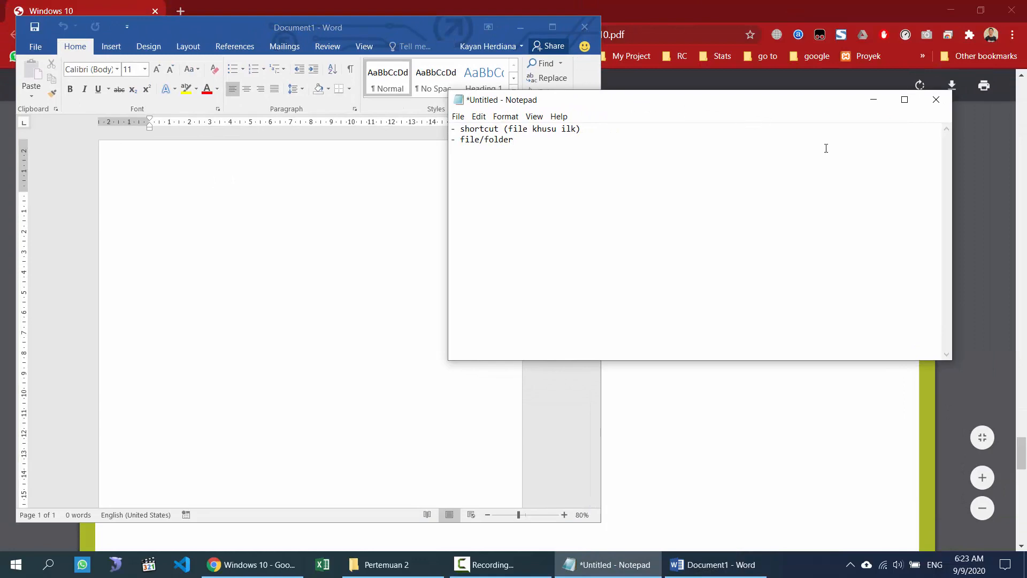
click(936, 99)
click(551, 283)
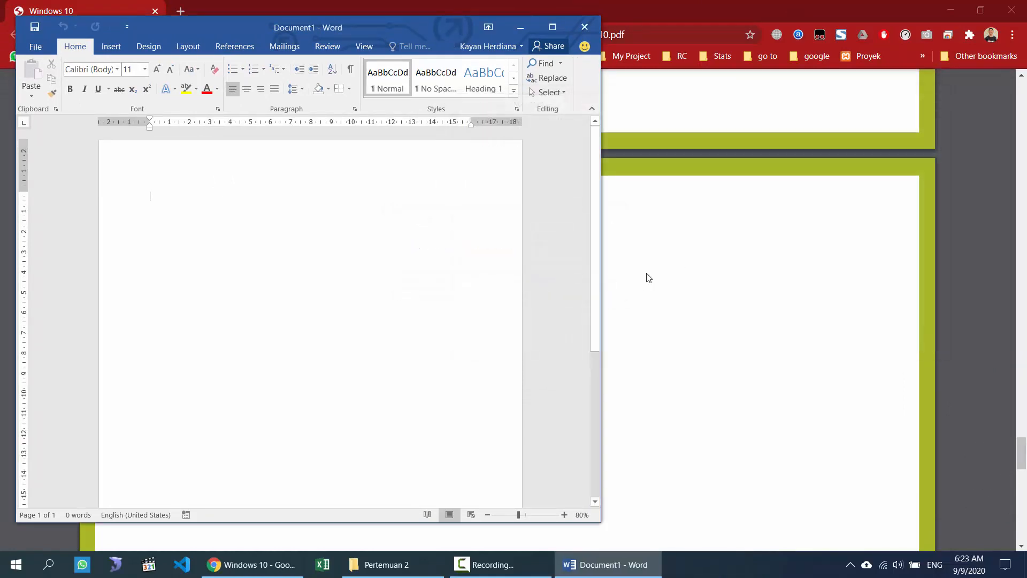
Search for Excel 2016, open a blank workbook, and move its restored window to the right of the Word document.
key(super)
text(excel)
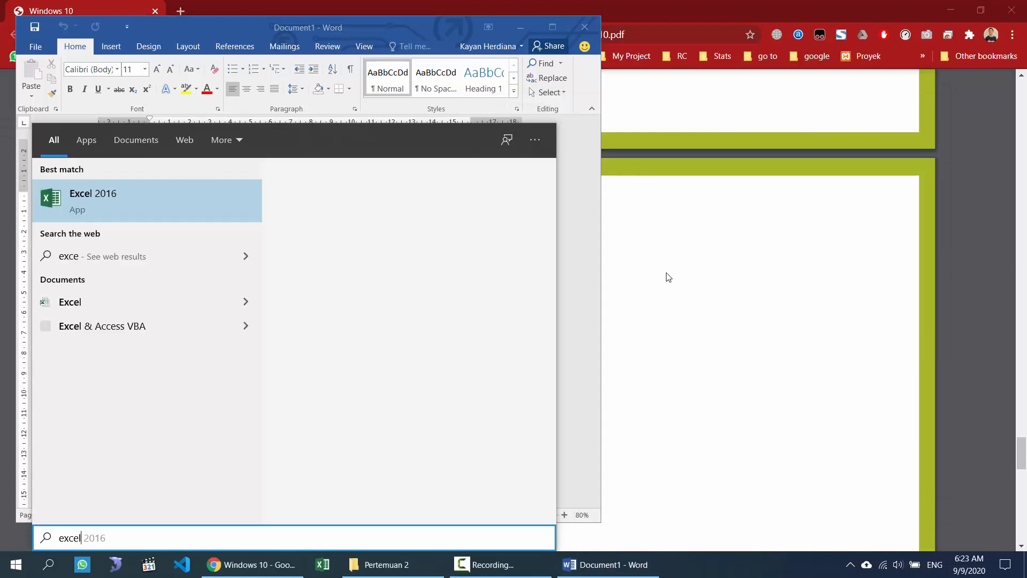
click(201, 185)
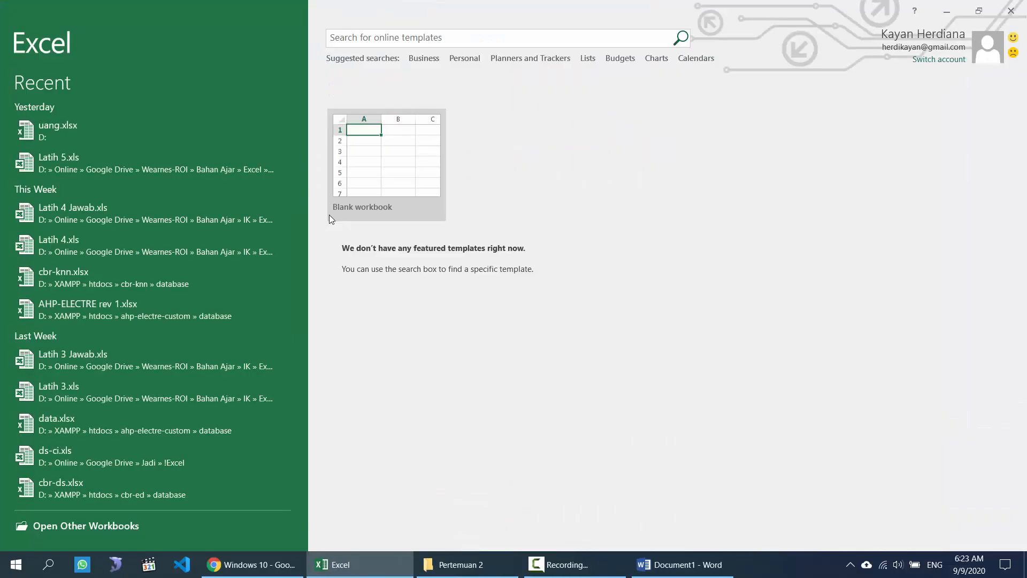
click(413, 182)
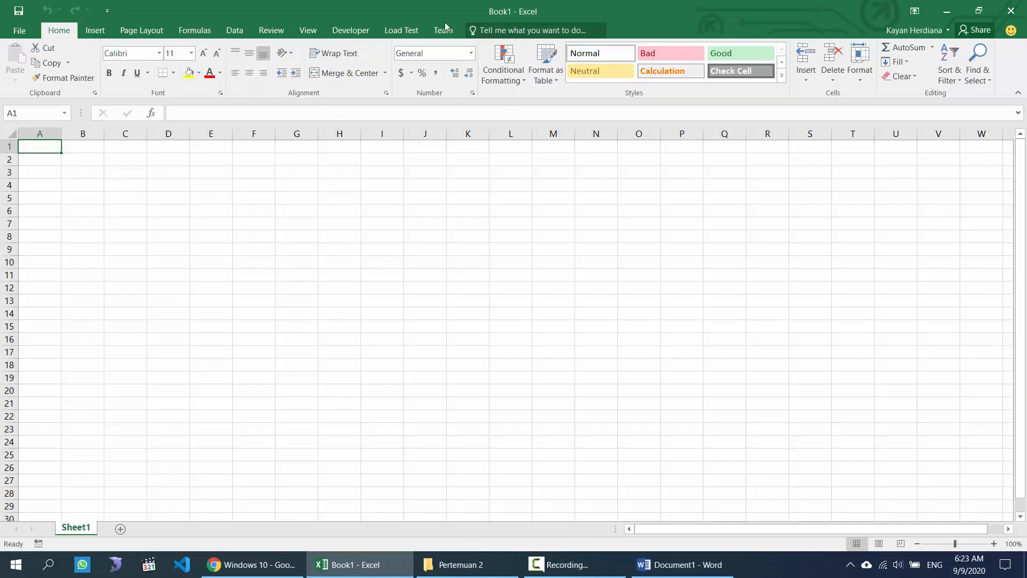
double_click(388, 13)
drag(363, 172, 746, 56)
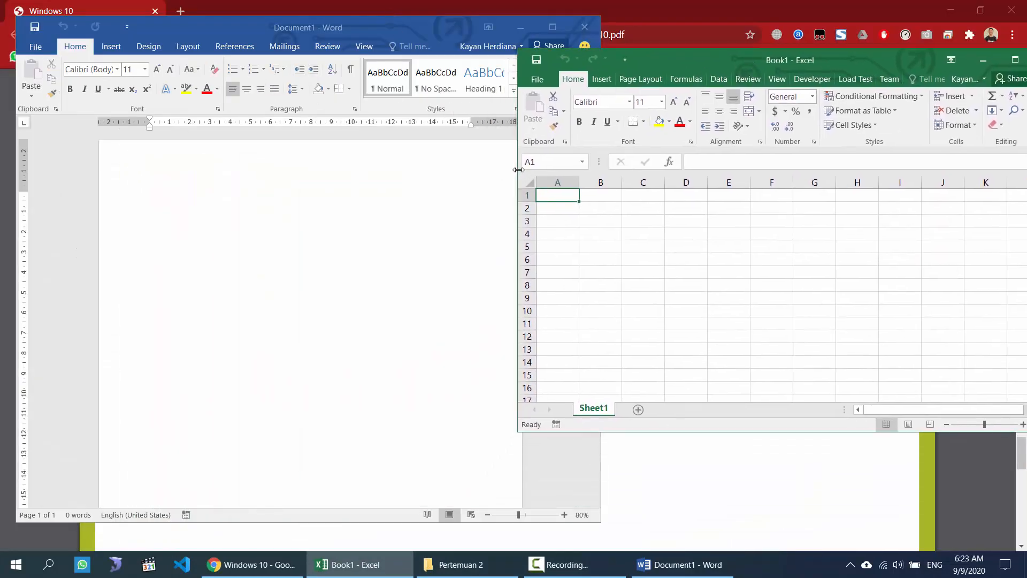
Narrow and heighten the Excel window, and arrange it side by side with the Word window.
drag(518, 176, 605, 176)
drag(736, 432, 735, 543)
drag(770, 60, 724, 48)
drag(361, 28, 332, 33)
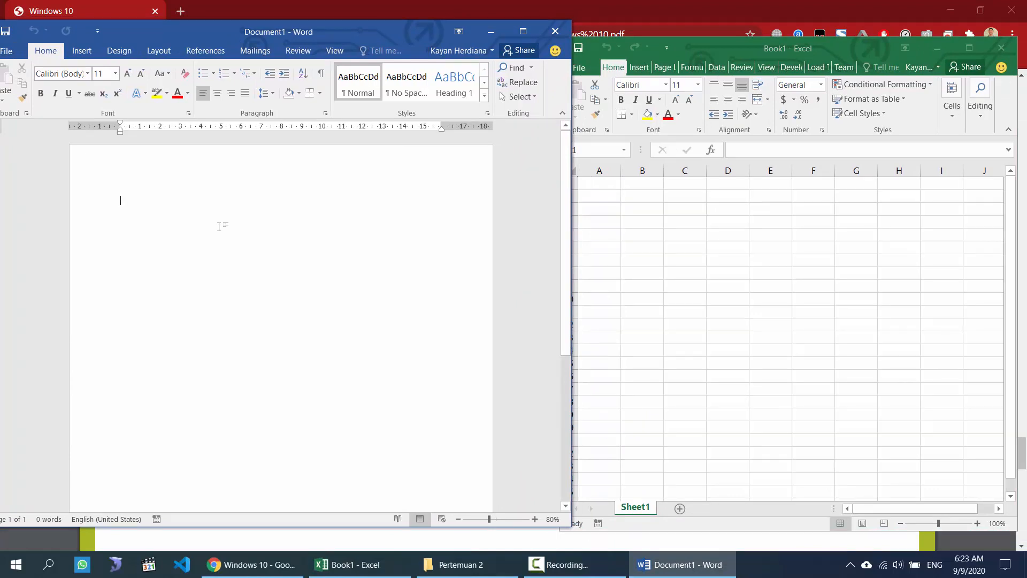
Enter "Saya belajar microsoft windows" in the Word document and copy the whole sentence.
text(Saya belaja)
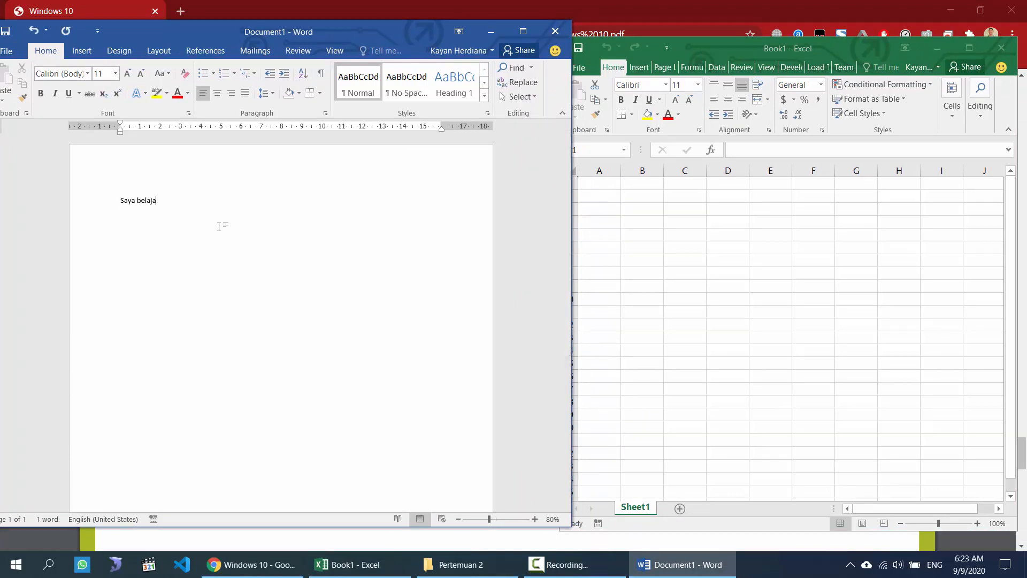
text(r microsoft windows)
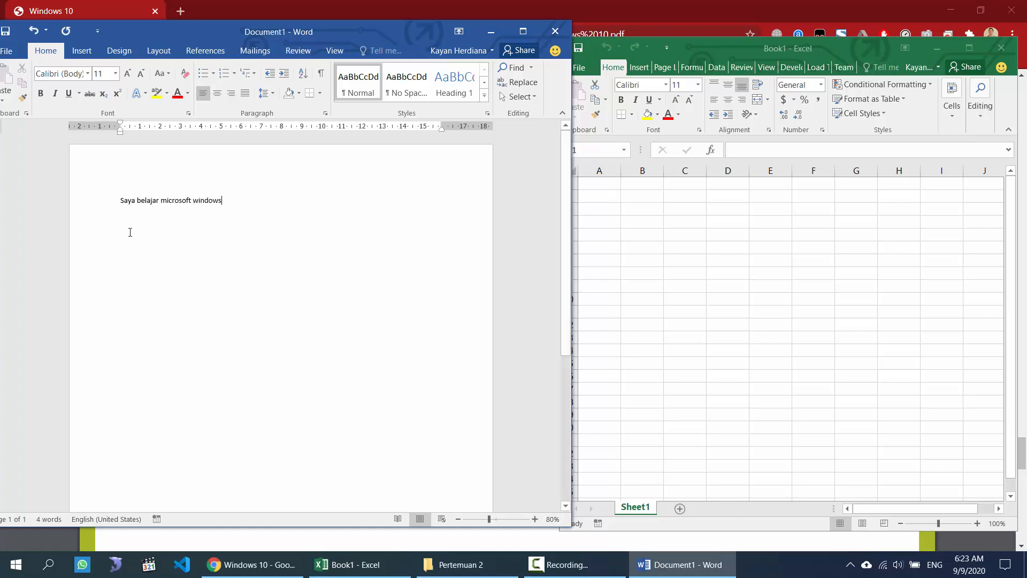
drag(249, 198, 127, 202)
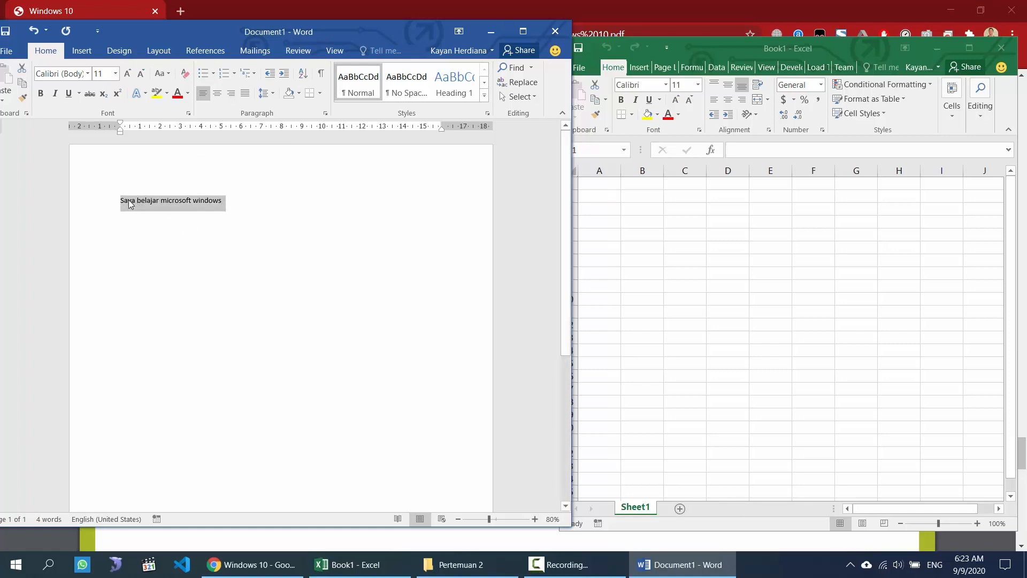
right_click(129, 202)
click(157, 225)
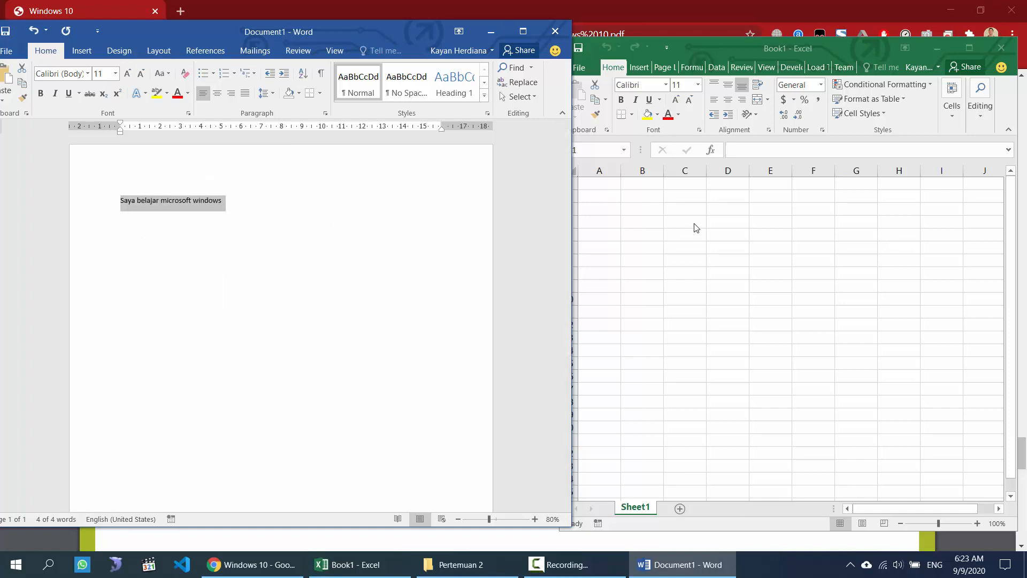
Paste the copied sentence into cell B2 of the Excel workbook.
click(645, 200)
click(645, 200)
right_click(645, 200)
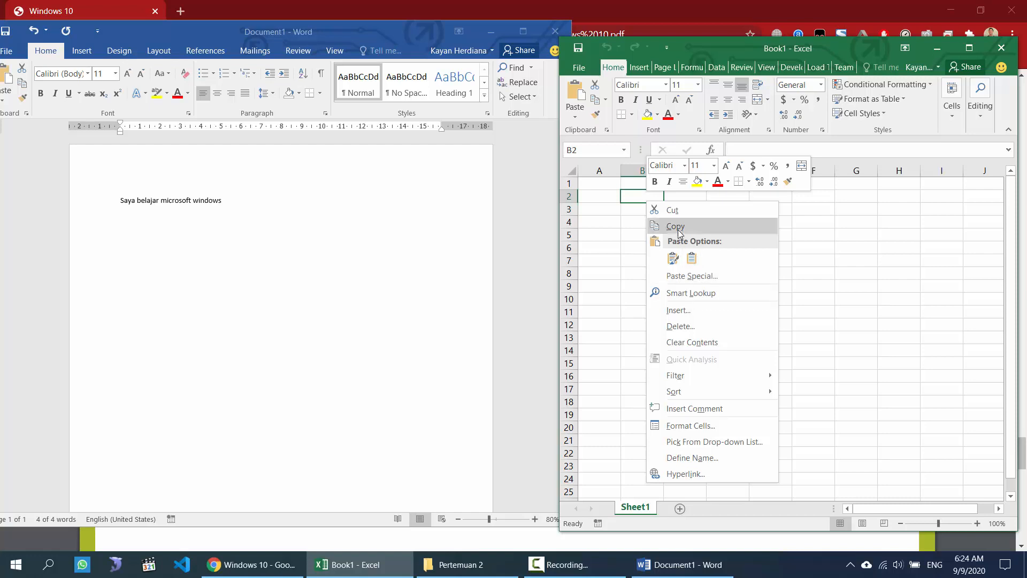
click(678, 258)
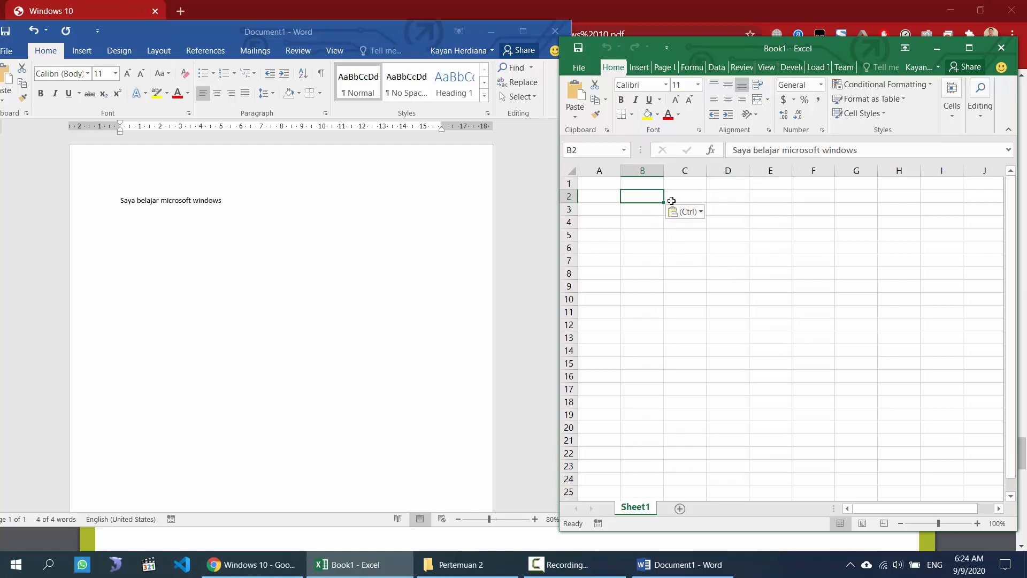
click(632, 219)
click(637, 197)
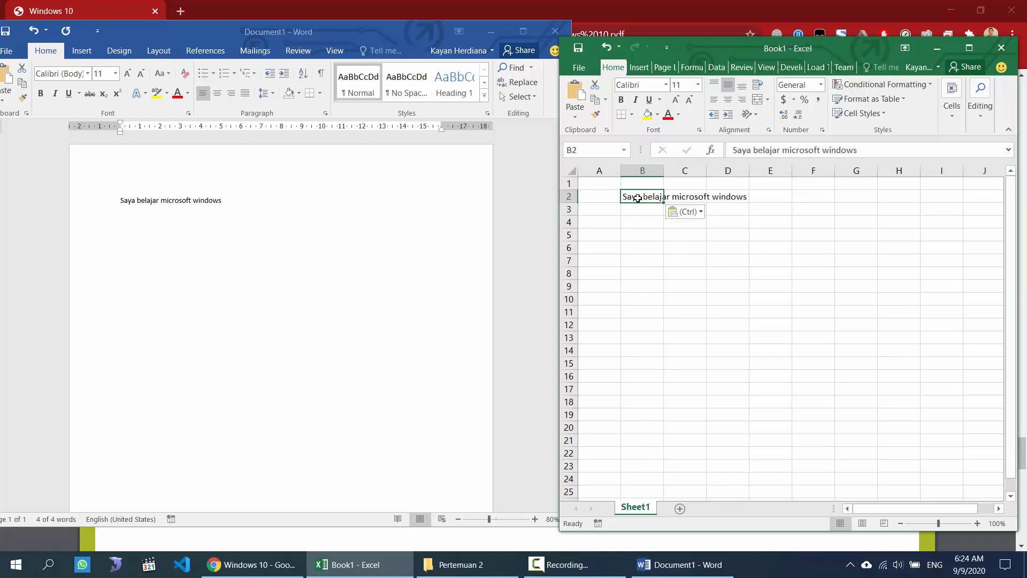
Select all the text in Word, and switch between the Windows 10 slides, Word and the Excel workbook.
click(124, 223)
key(ctrl+a)
click(247, 559)
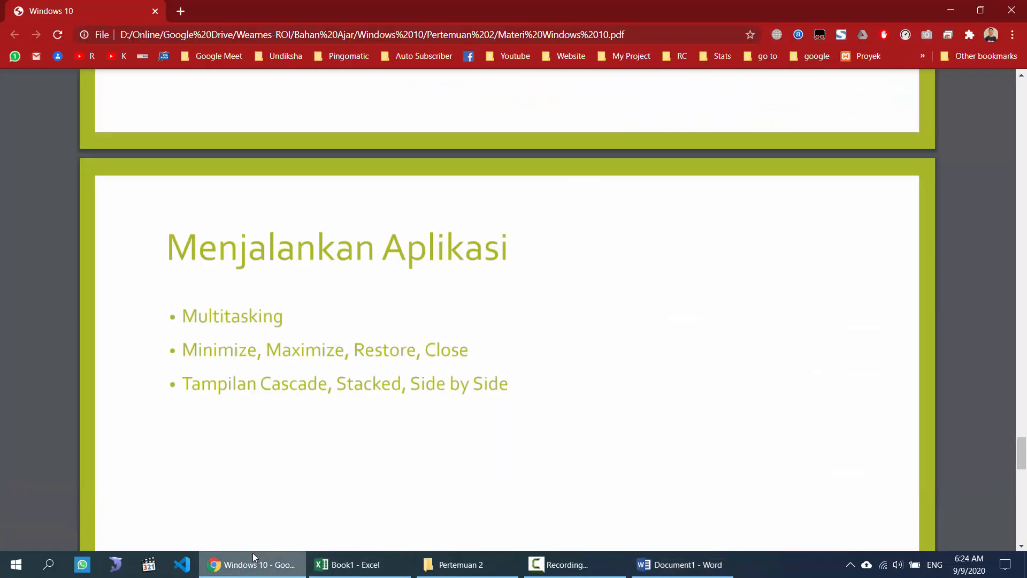
scroll(384, 409, down, 3)
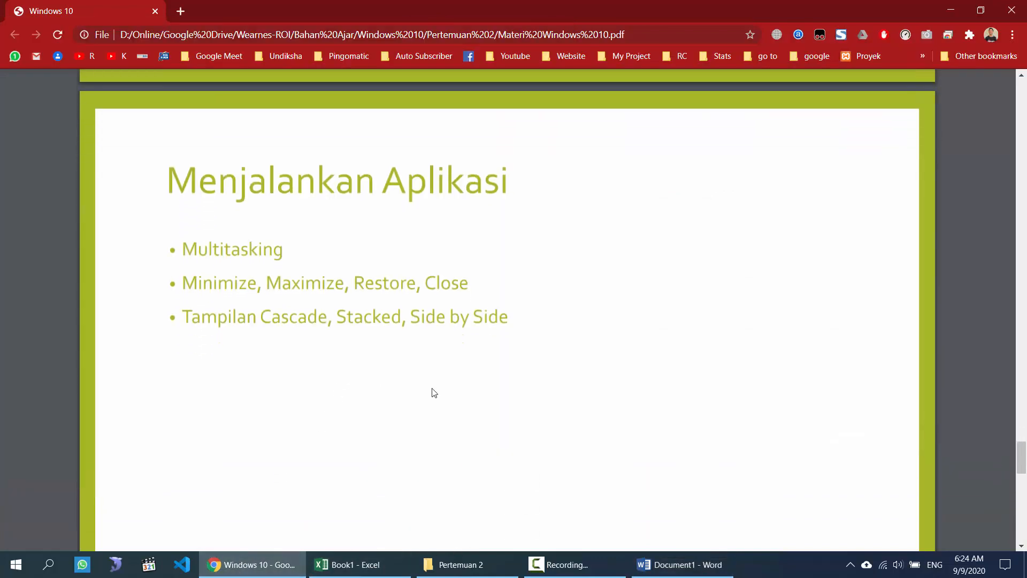
click(679, 565)
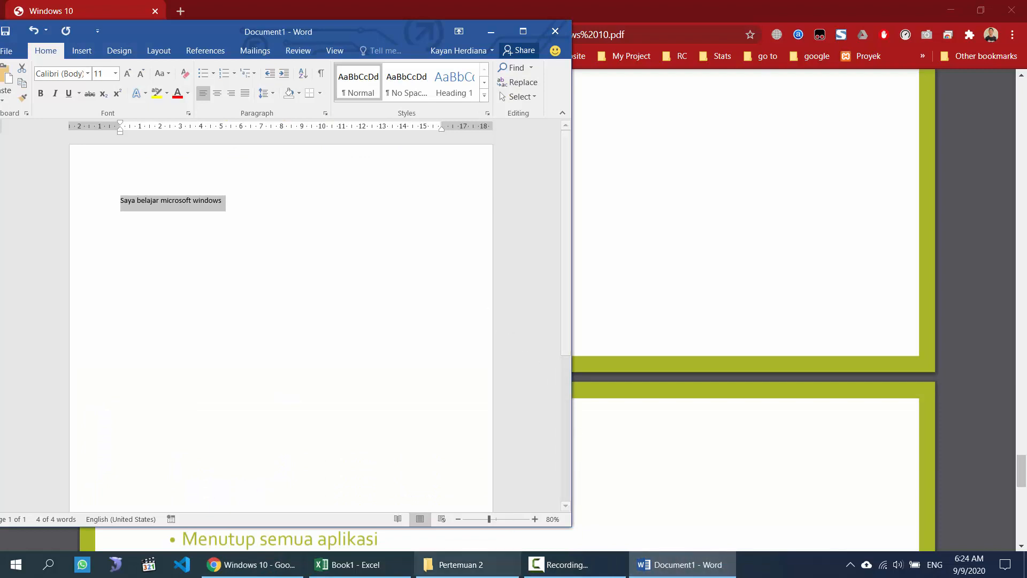
key(alt+Tab)
key(ctrl+v)
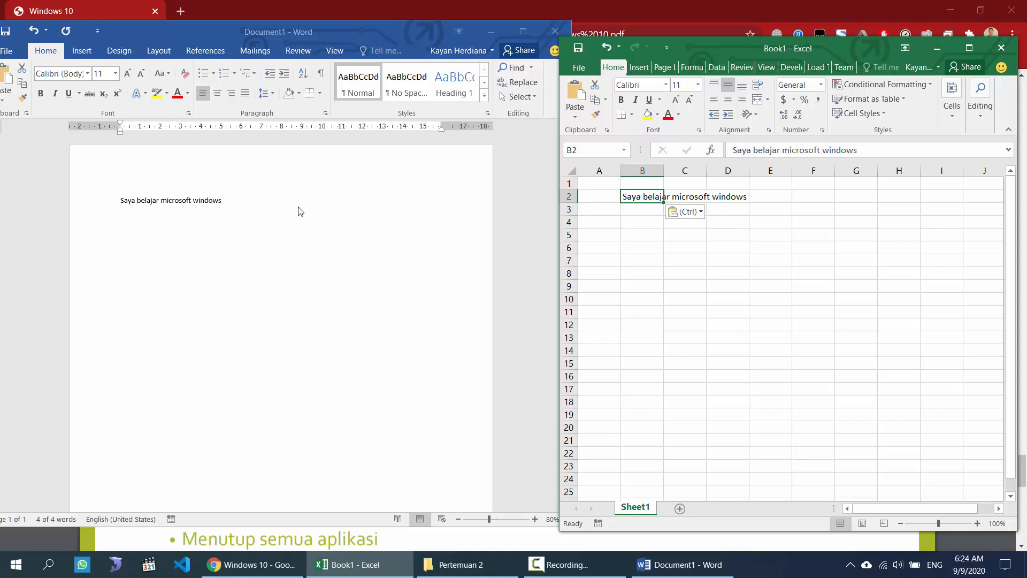
Select the Word sentence, switch to Chrome and back, and move the Word window over the right part of the slides.
triple_click(224, 208)
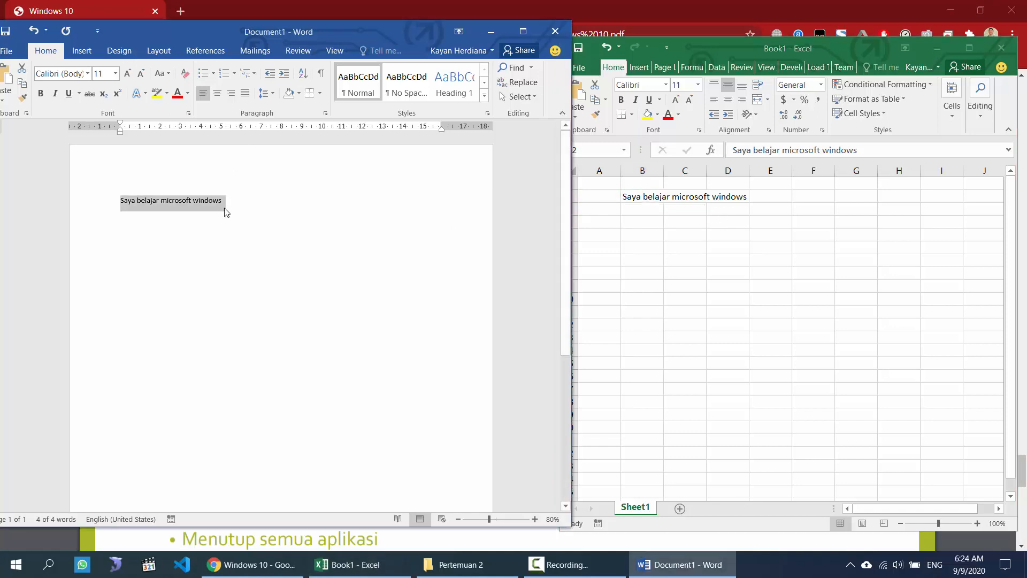
click(428, 7)
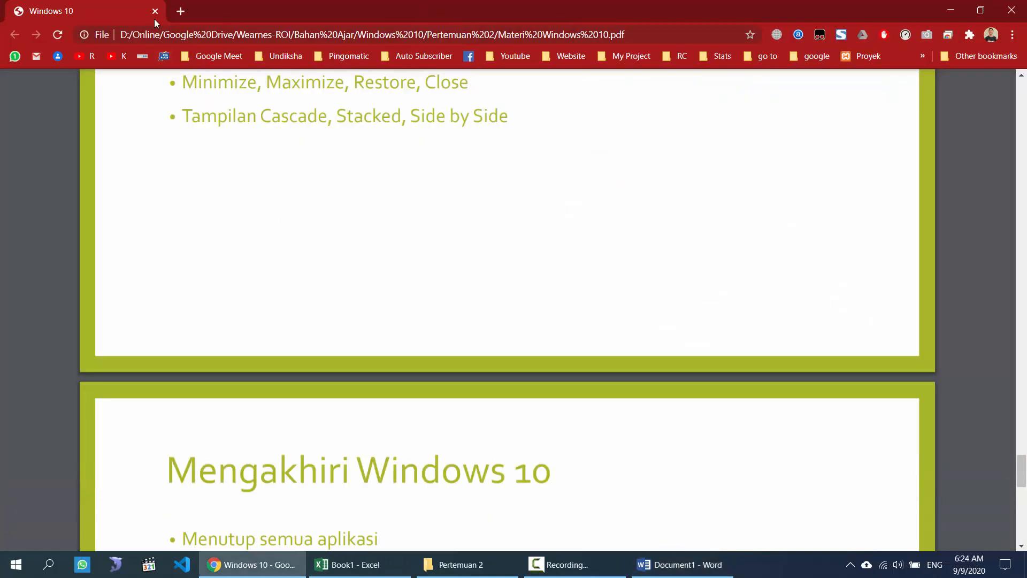
click(679, 564)
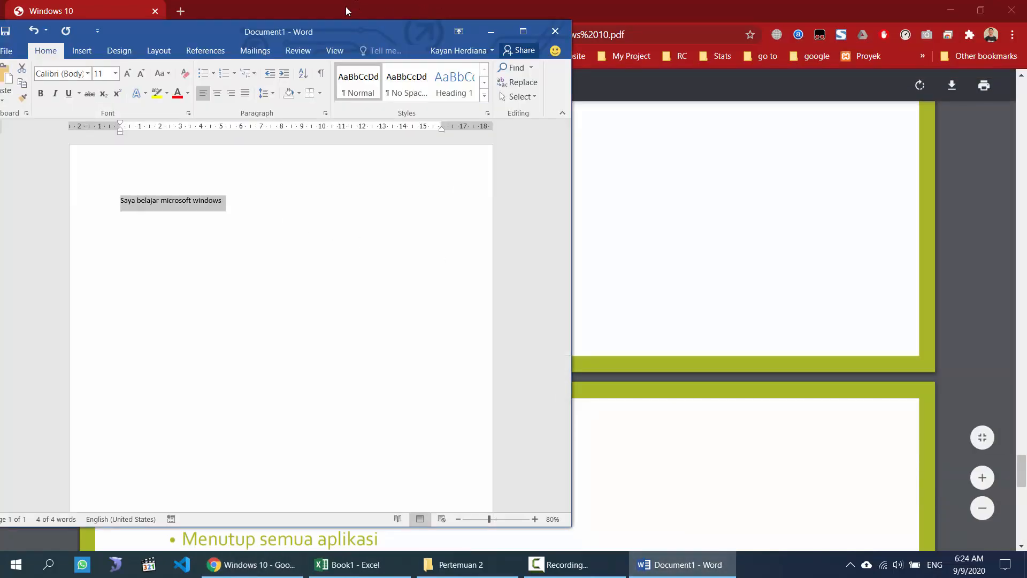
drag(342, 37, 776, 87)
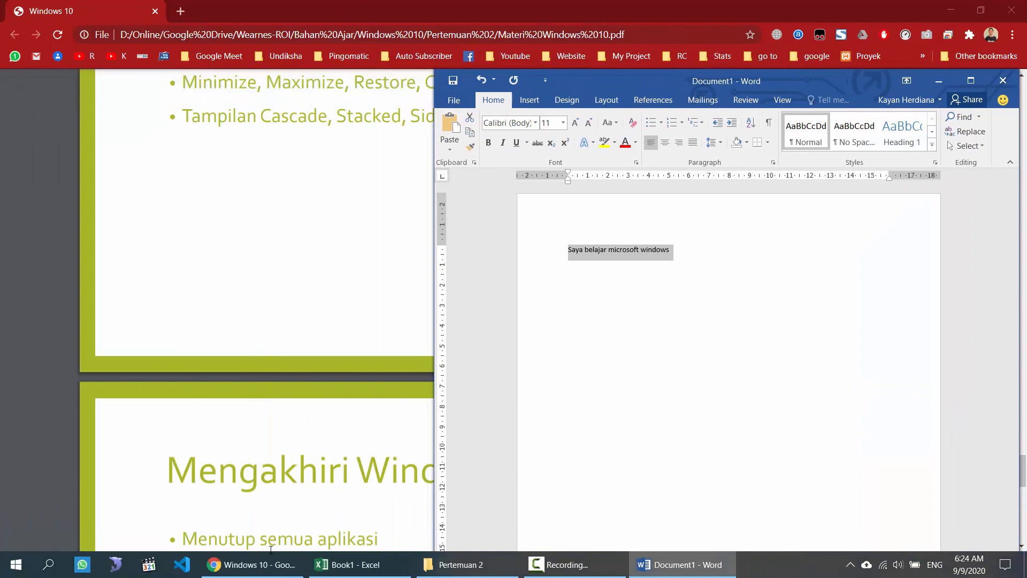
Show the "Mengakhiri Windows 10" slide in Chrome and bring the Word window back in front.
click(269, 571)
scroll(471, 232, down, 5)
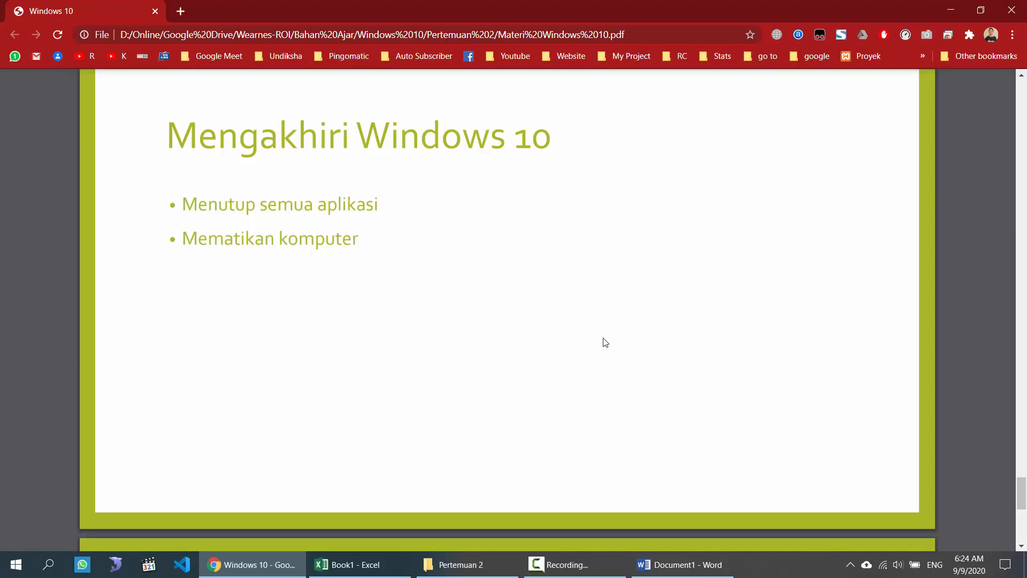
click(682, 569)
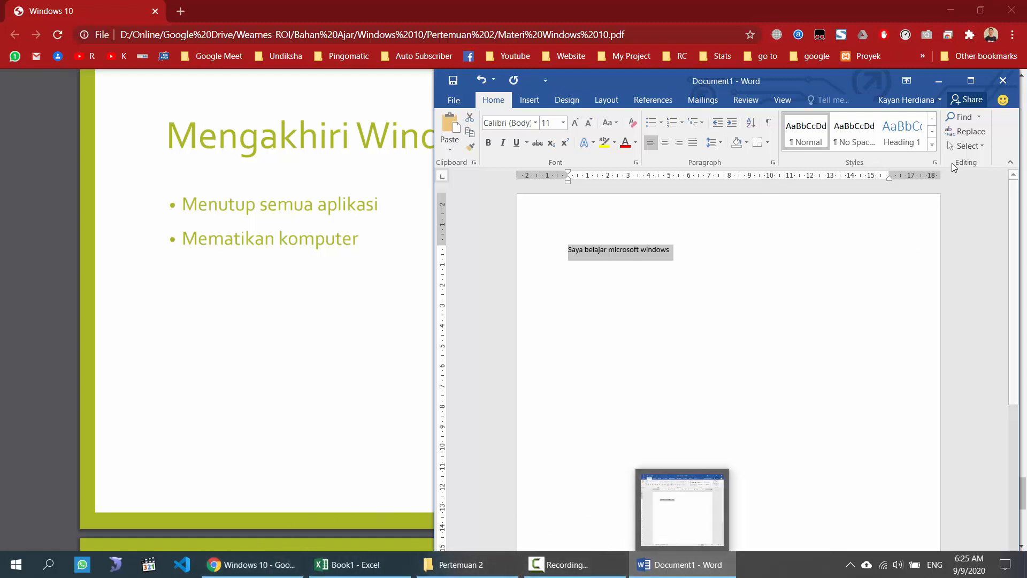
Look at the Power entry in the Start menu, return to Word, and show the hidden notification area icons.
click(16, 565)
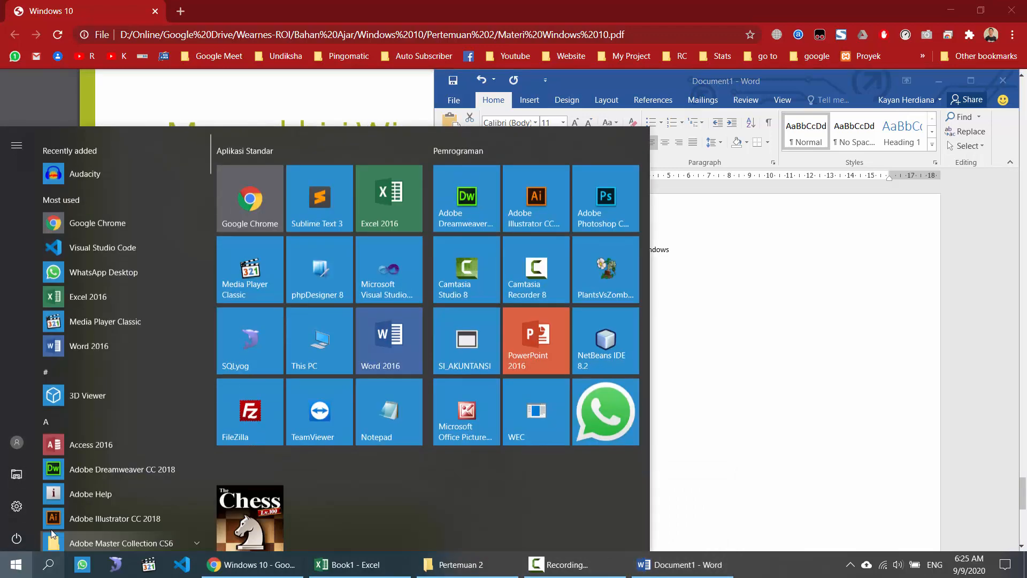
mouse_move(7, 536)
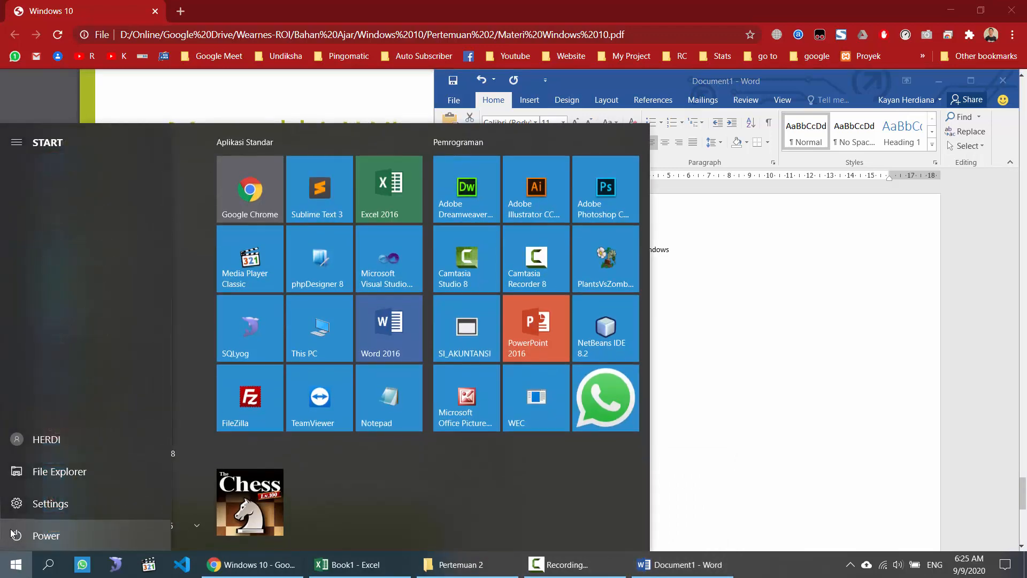
click(782, 254)
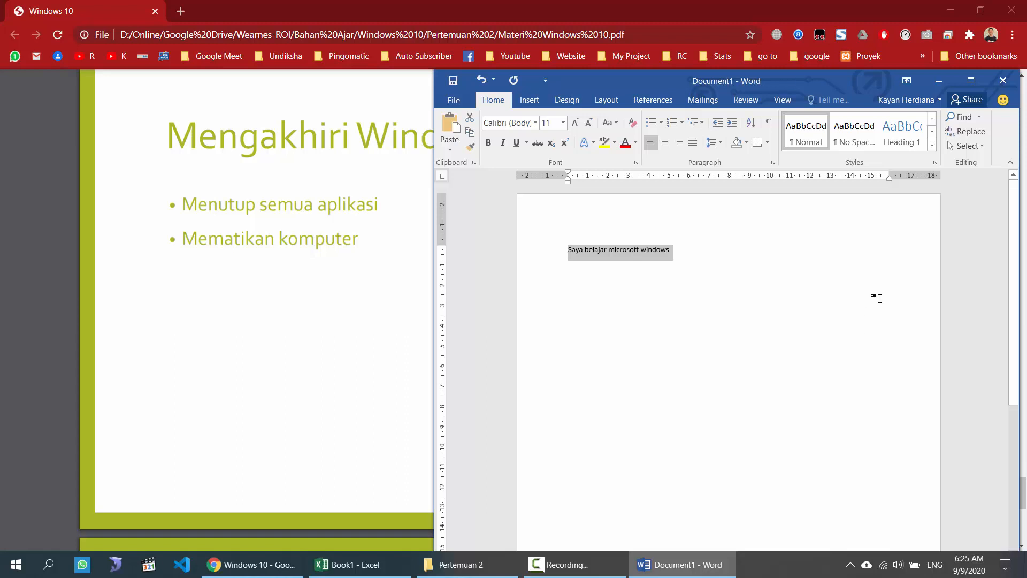
click(680, 260)
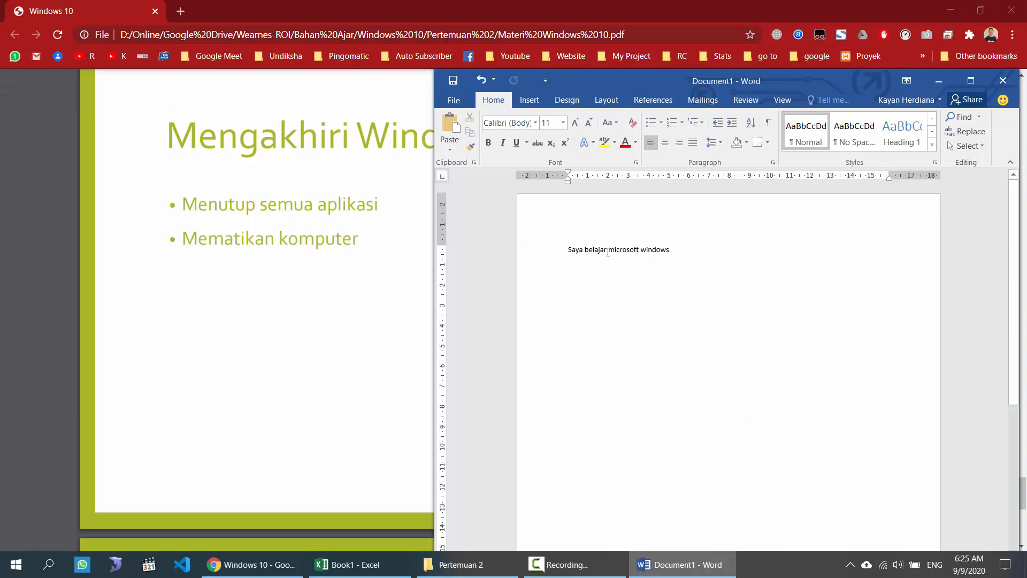
click(850, 564)
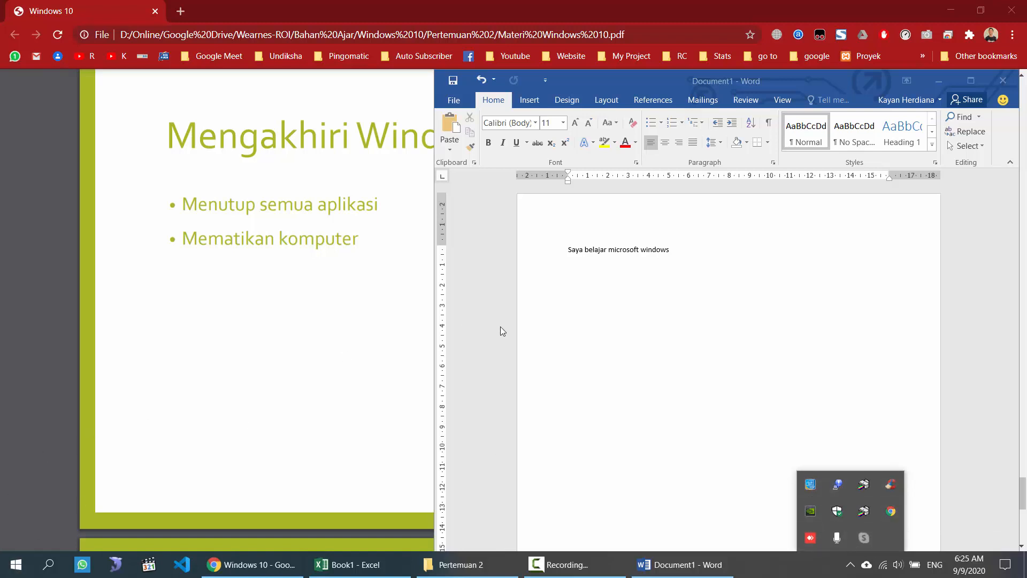
View the closing "Question?" slide in Chrome and return to the "Mengakhiri Windows 10" slide.
click(168, 305)
scroll(224, 324, down, 5)
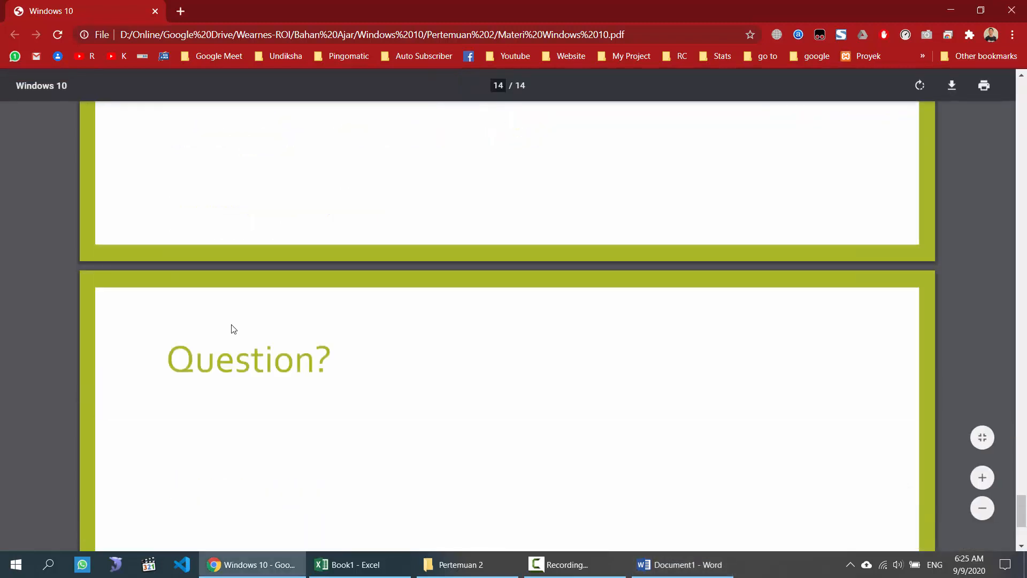
scroll(230, 331, down, 3)
scroll(229, 332, up, 10)
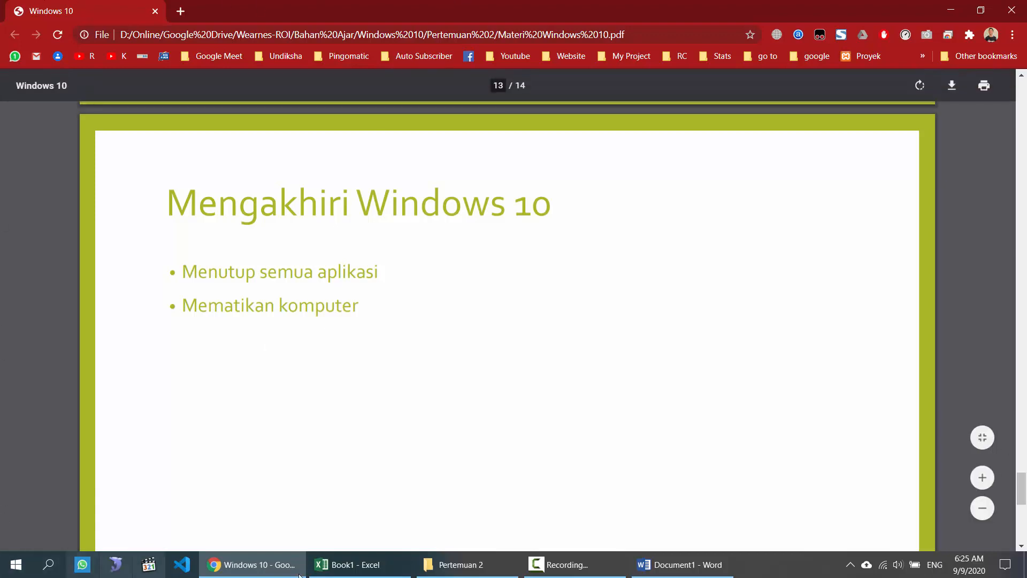
Minimize the Chrome, Word and Excel windows to reveal the desktop.
click(964, 12)
click(940, 81)
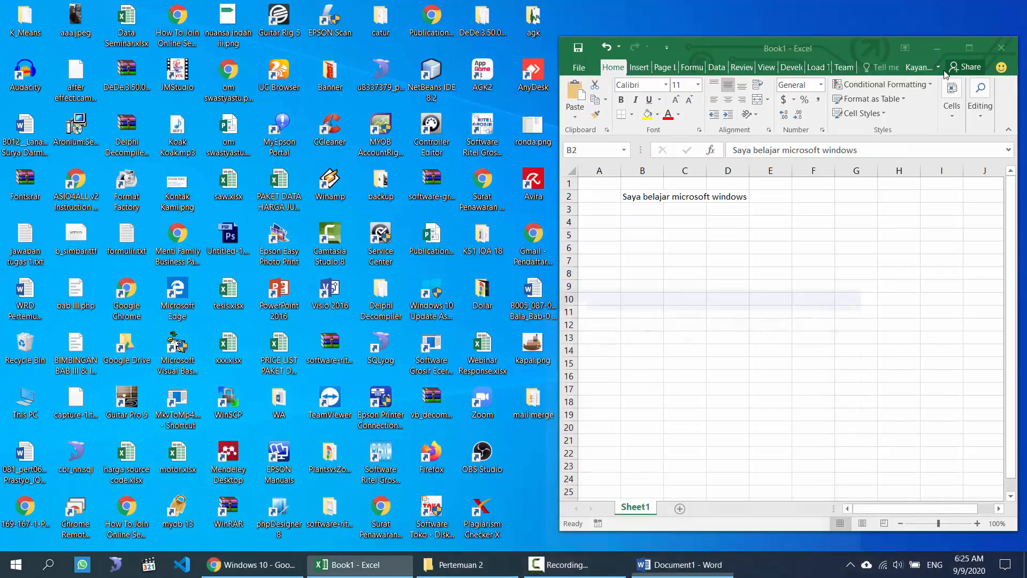
click(937, 48)
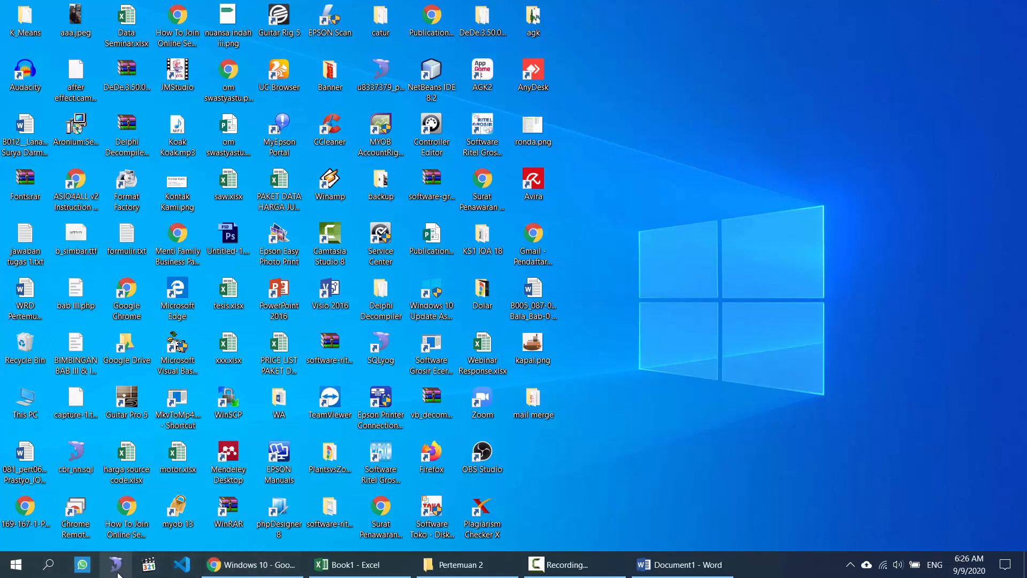
Restore the Excel workbook and close it without saving the changes.
click(240, 567)
click(240, 567)
click(351, 564)
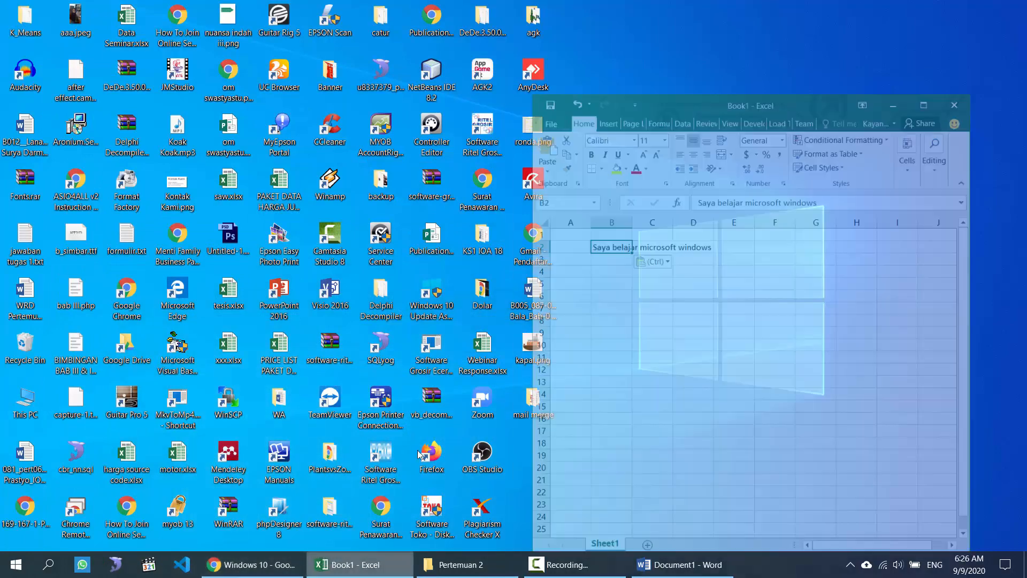
click(1001, 50)
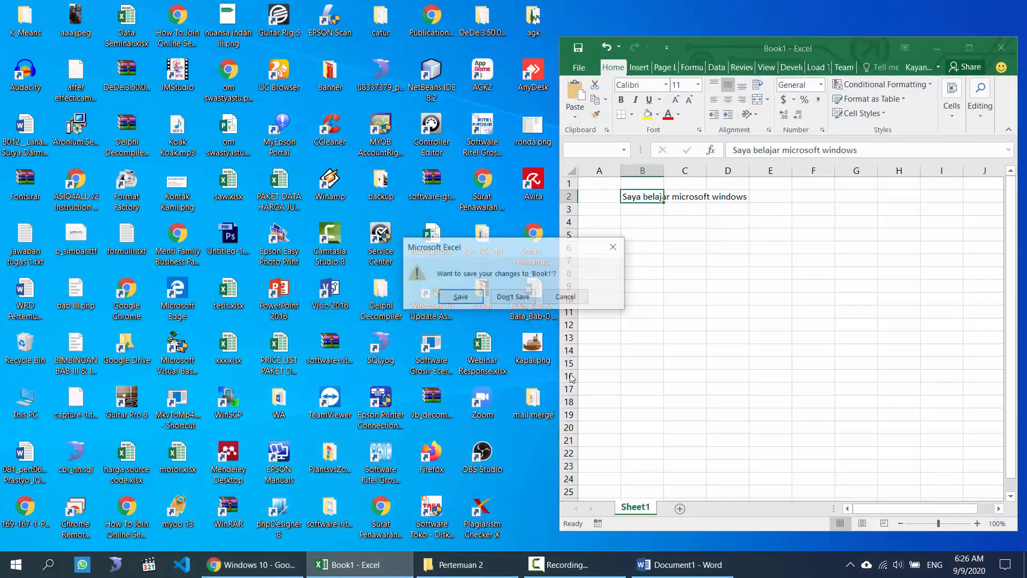
click(513, 299)
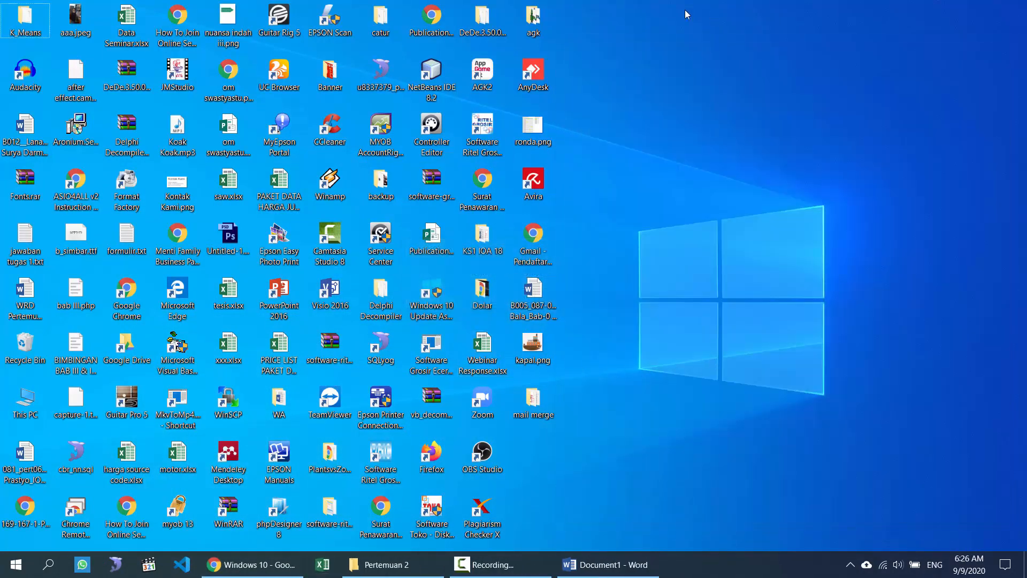
Select the group of desktop icons and open the Start menu.
drag(684, 10, 7, 548)
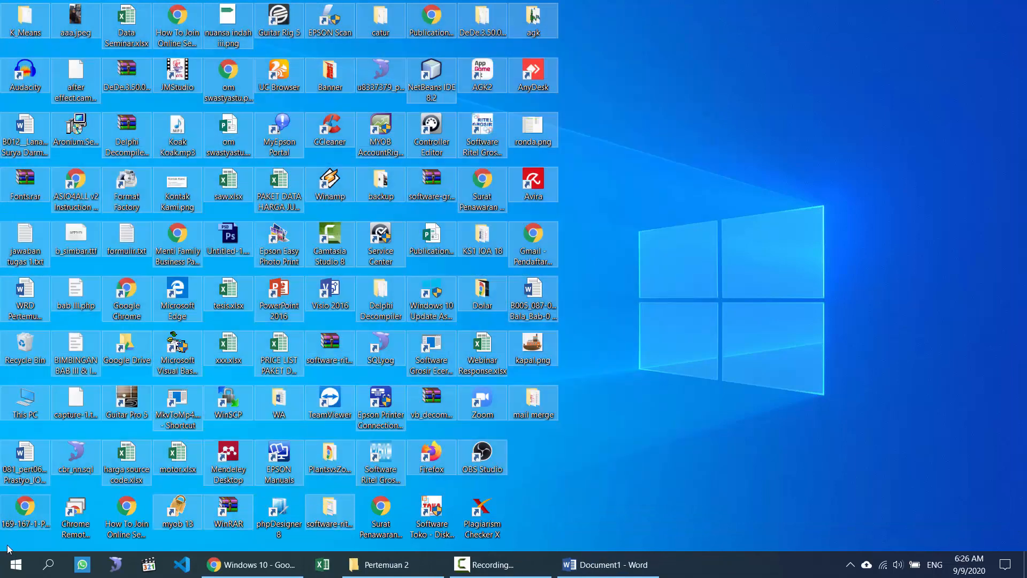
click(15, 564)
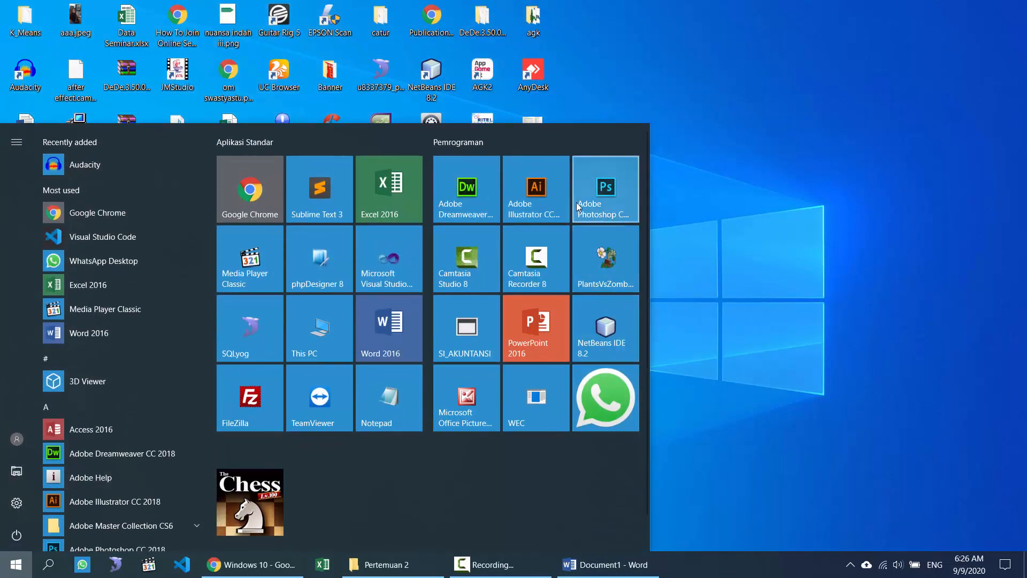